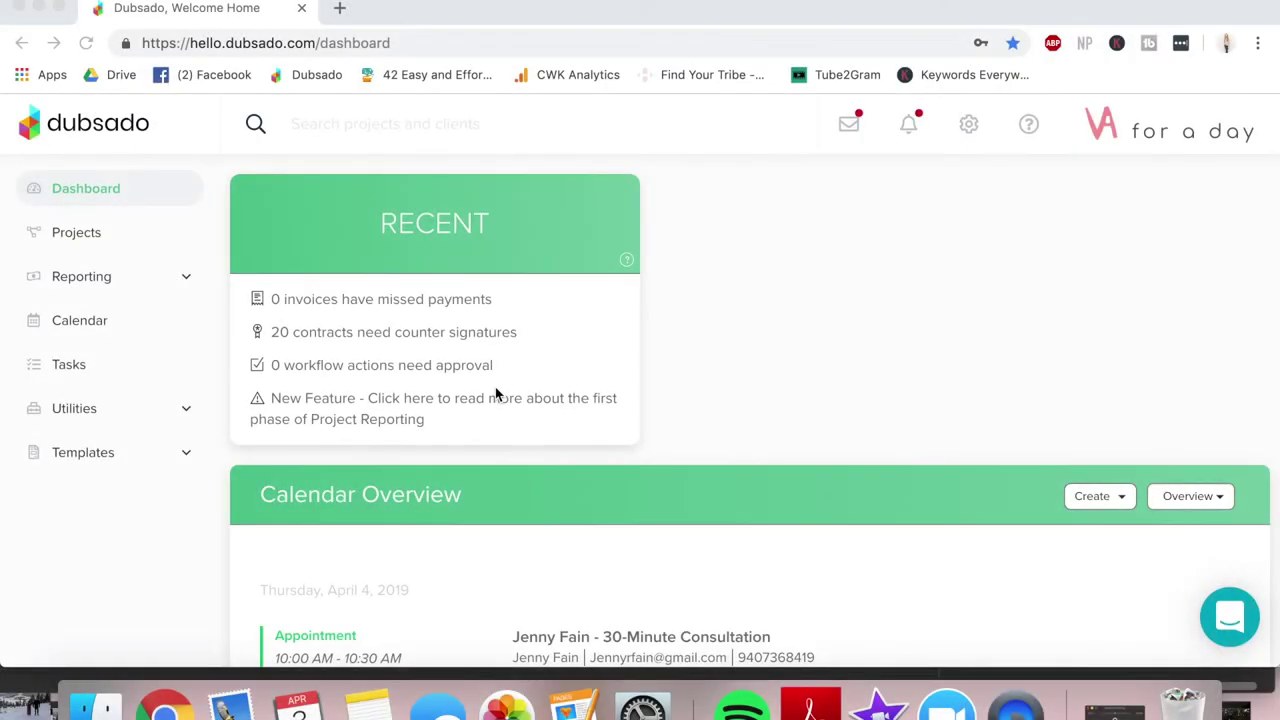
Open the scheduler templates and start a new scheduler template.
{"action": "left_click", "coordinate": [107, 453]}
{"action": "left_click", "coordinate": [107, 453]}
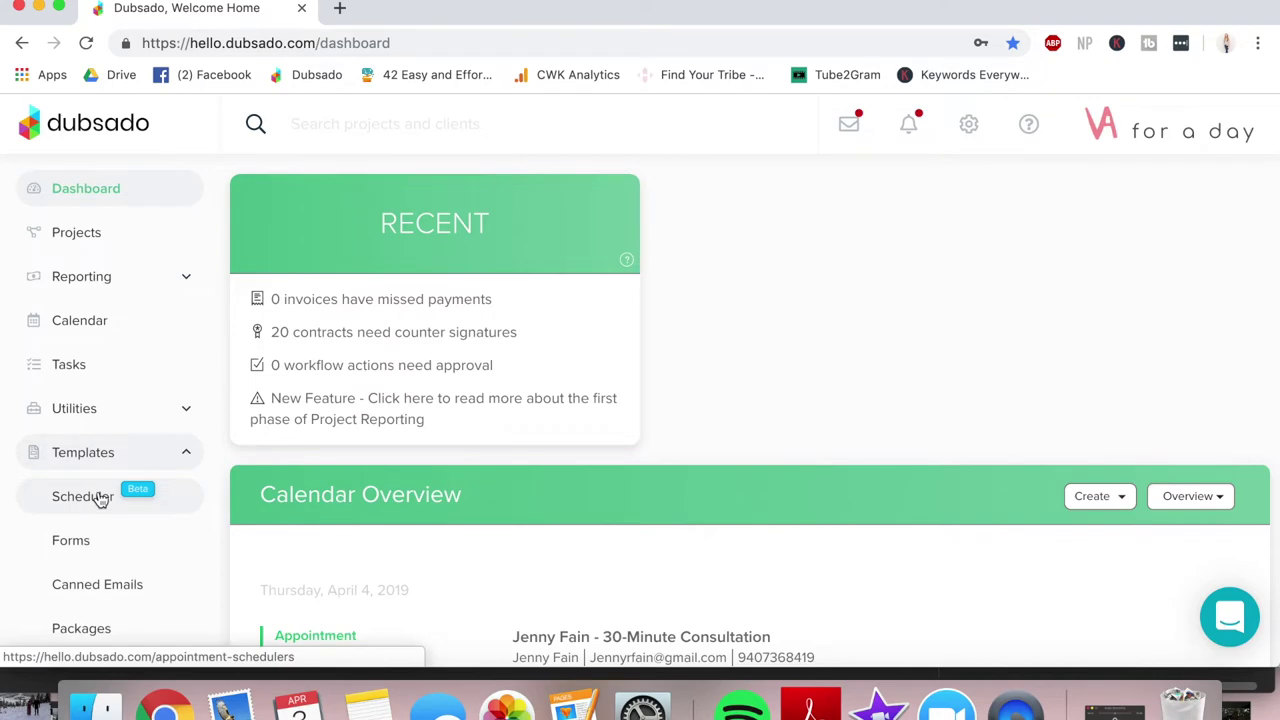
{"action": "left_click", "coordinate": [100, 499]}
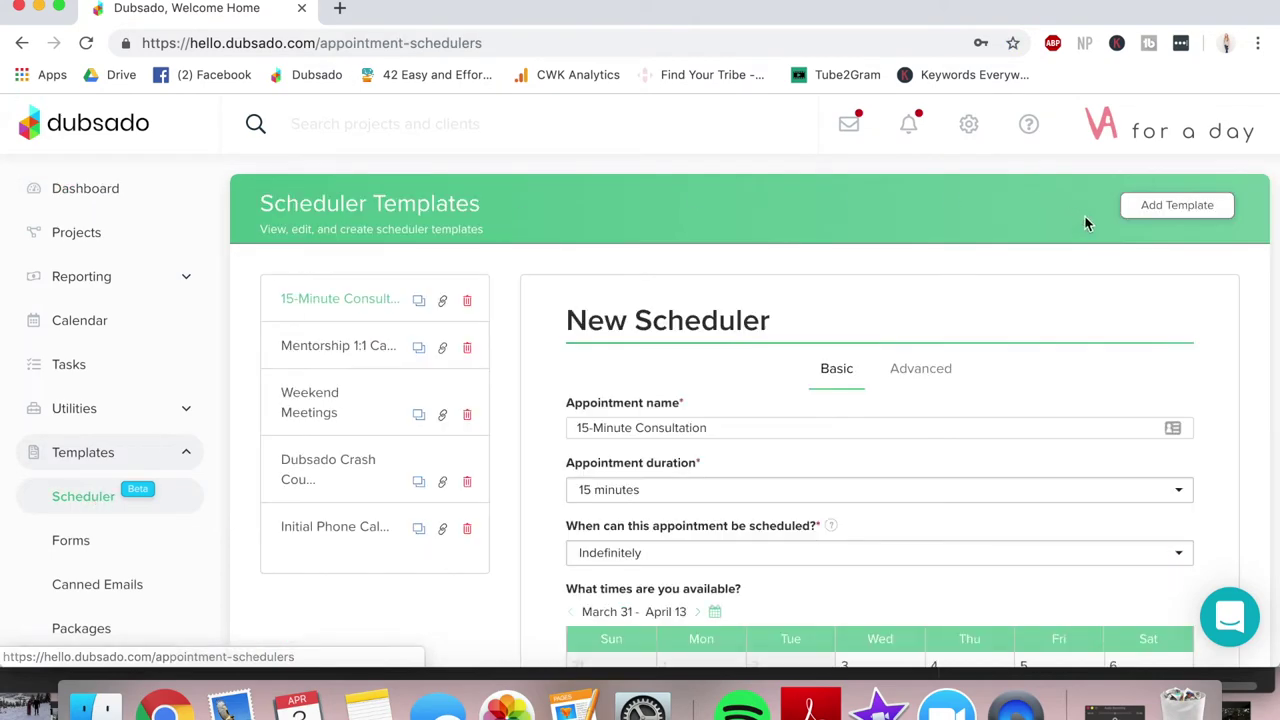
{"action": "left_click", "coordinate": [1153, 206]}
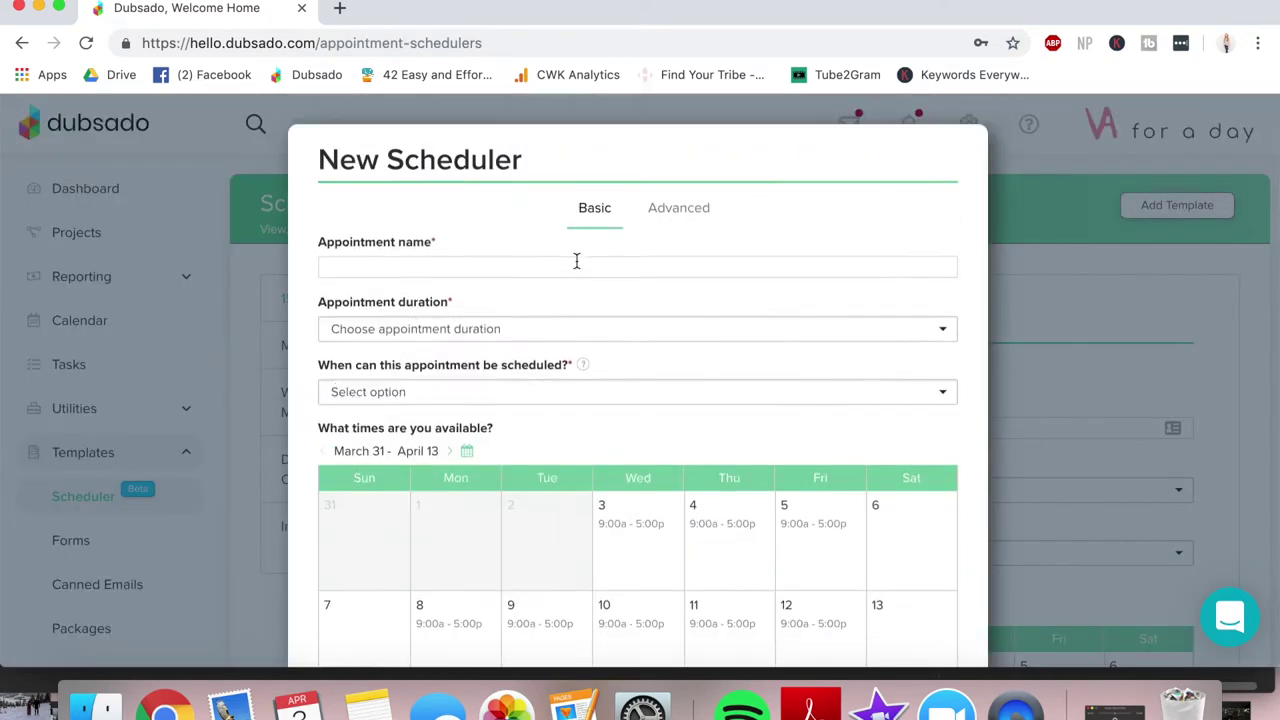
Name the appointment "Free Consultation" and set its duration to 15 minutes.
{"action": "left_click", "coordinate": [398, 268]}
{"action": "type", "text": "Free "}
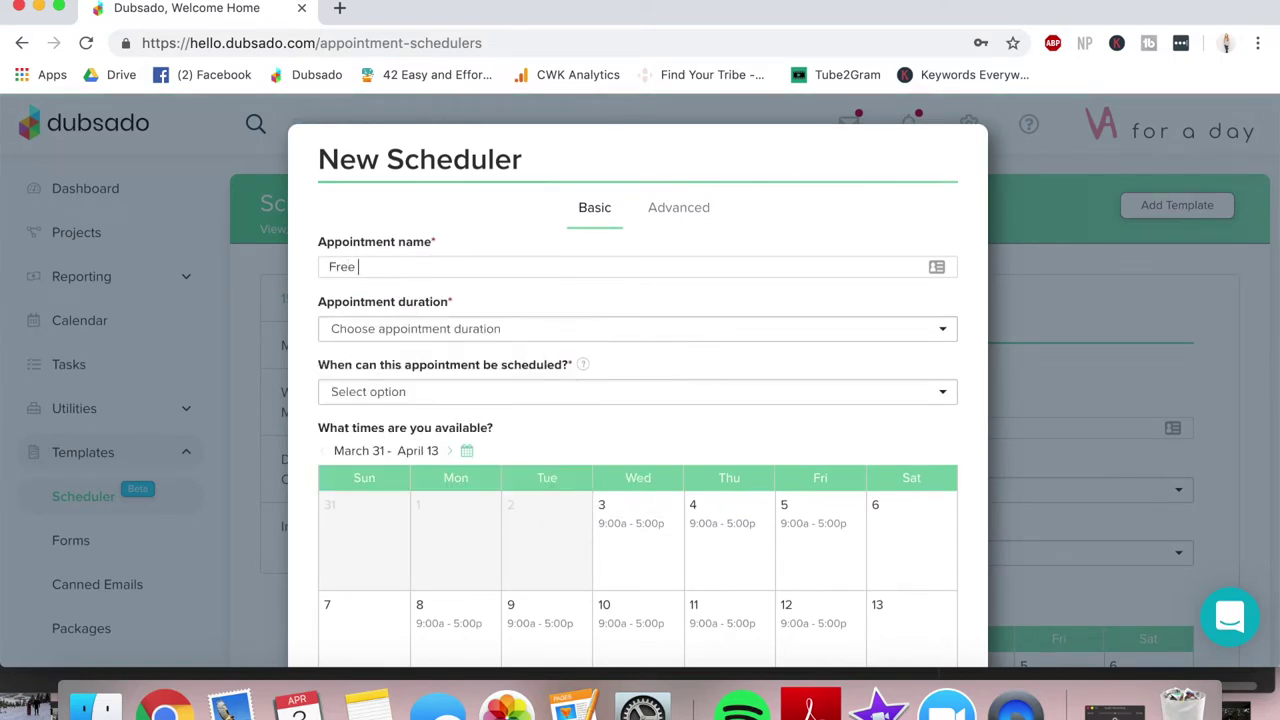
{"action": "type", "text": "Consultation"}
{"action": "left_click", "coordinate": [421, 330]}
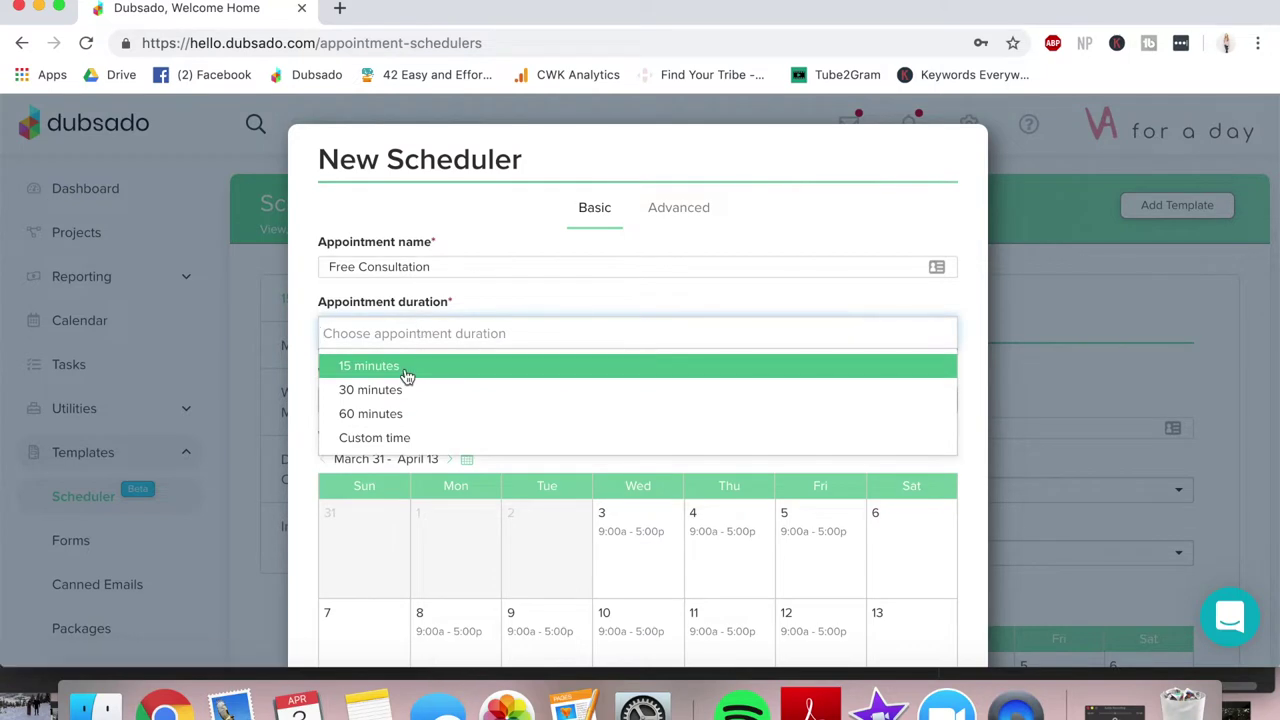
{"action": "left_click", "coordinate": [407, 372]}
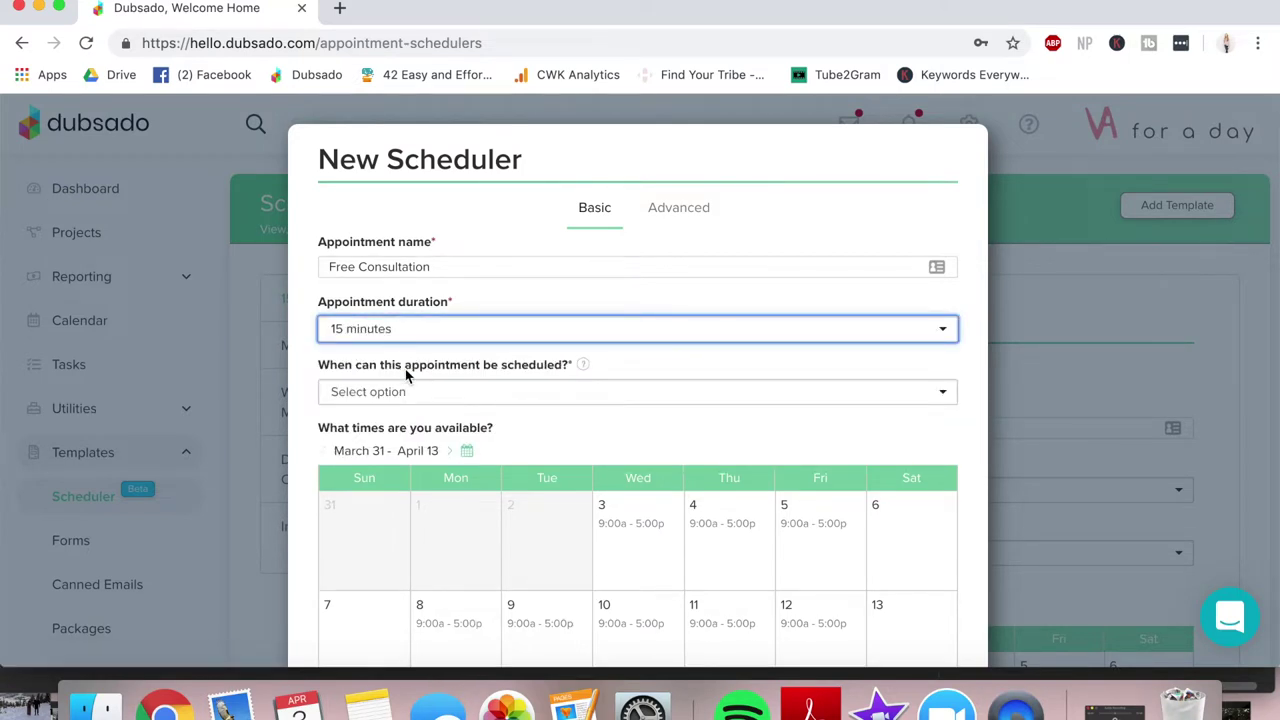
Allow the appointment to be scheduled indefinitely.
{"action": "scroll", "coordinate": [407, 375], "scroll_direction": "down", "scroll_amount": 3}
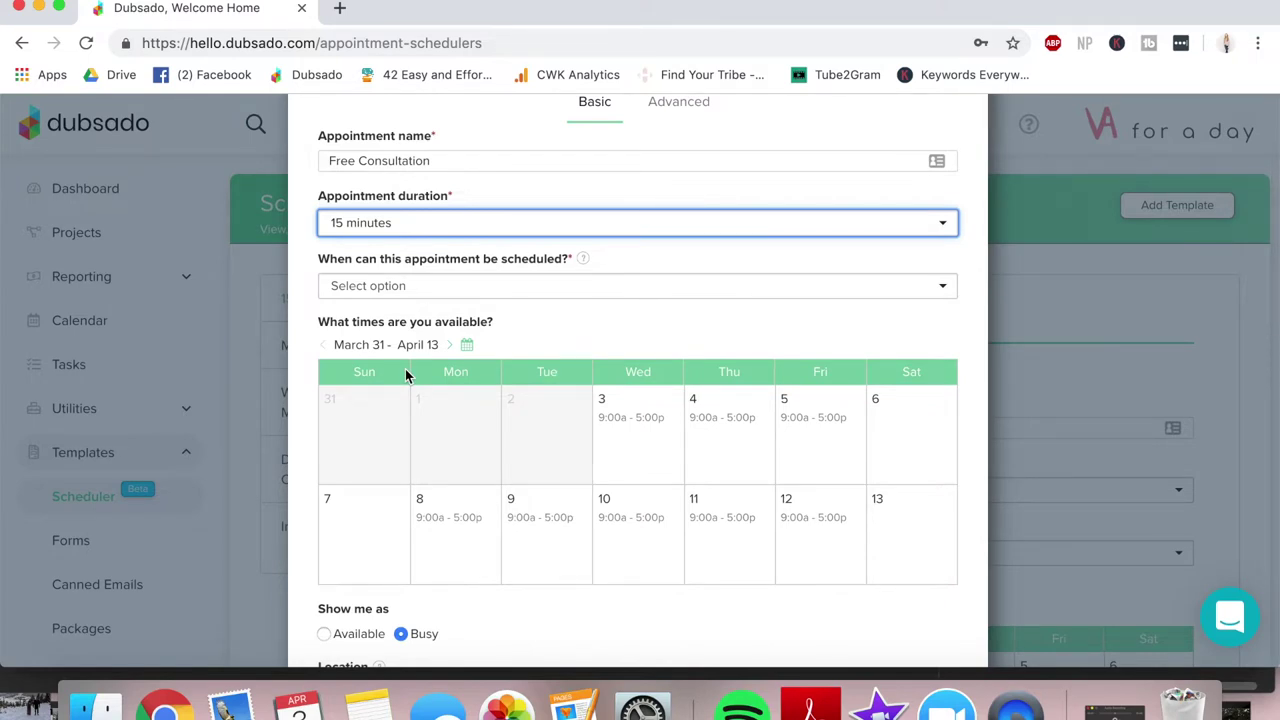
{"action": "left_click", "coordinate": [471, 290]}
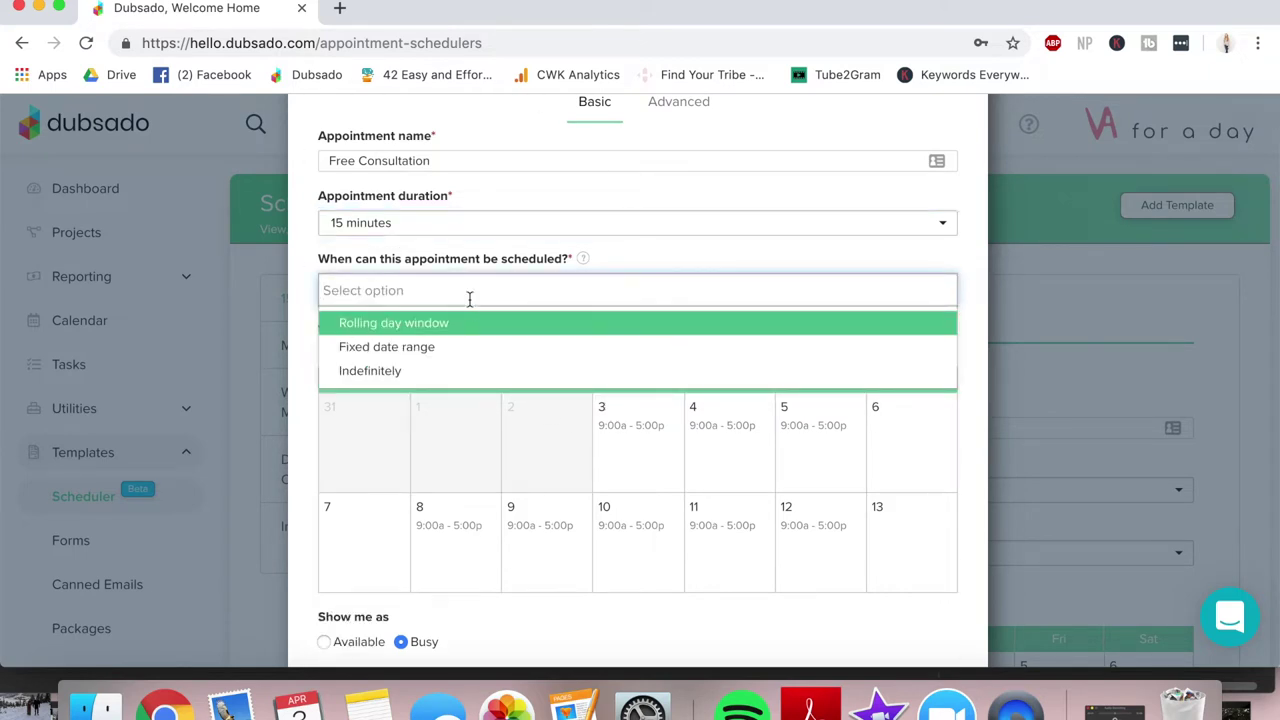
{"action": "left_click", "coordinate": [381, 371]}
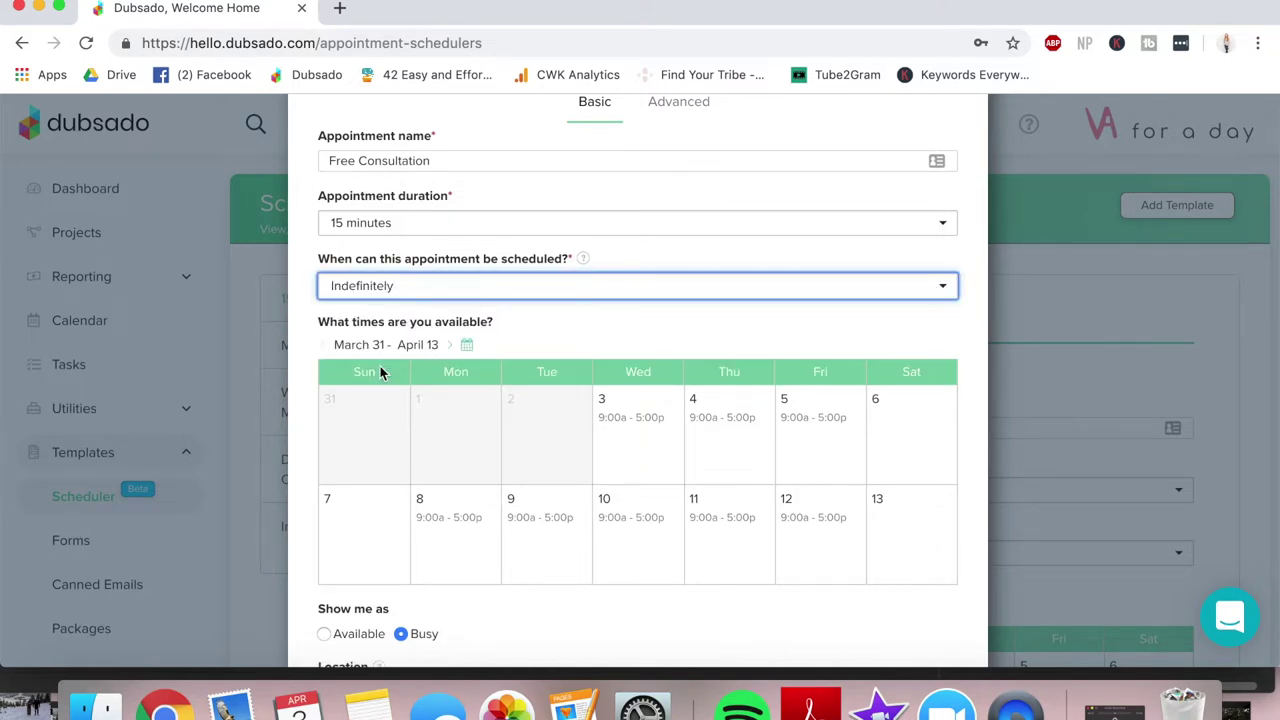
Remove the available time slot from all Wednesdays in the availability calendar.
{"action": "scroll", "coordinate": [380, 371], "scroll_direction": "down", "scroll_amount": 2}
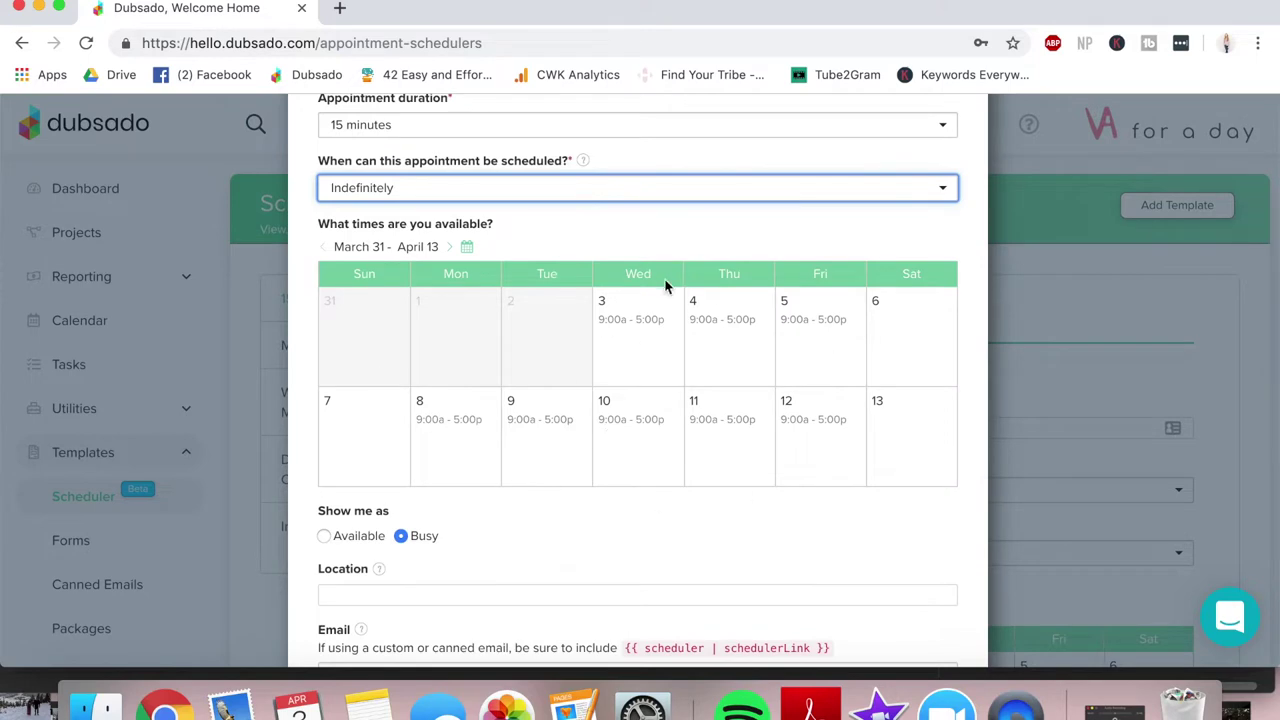
{"action": "left_click", "coordinate": [635, 336]}
{"action": "left_click", "coordinate": [533, 488]}
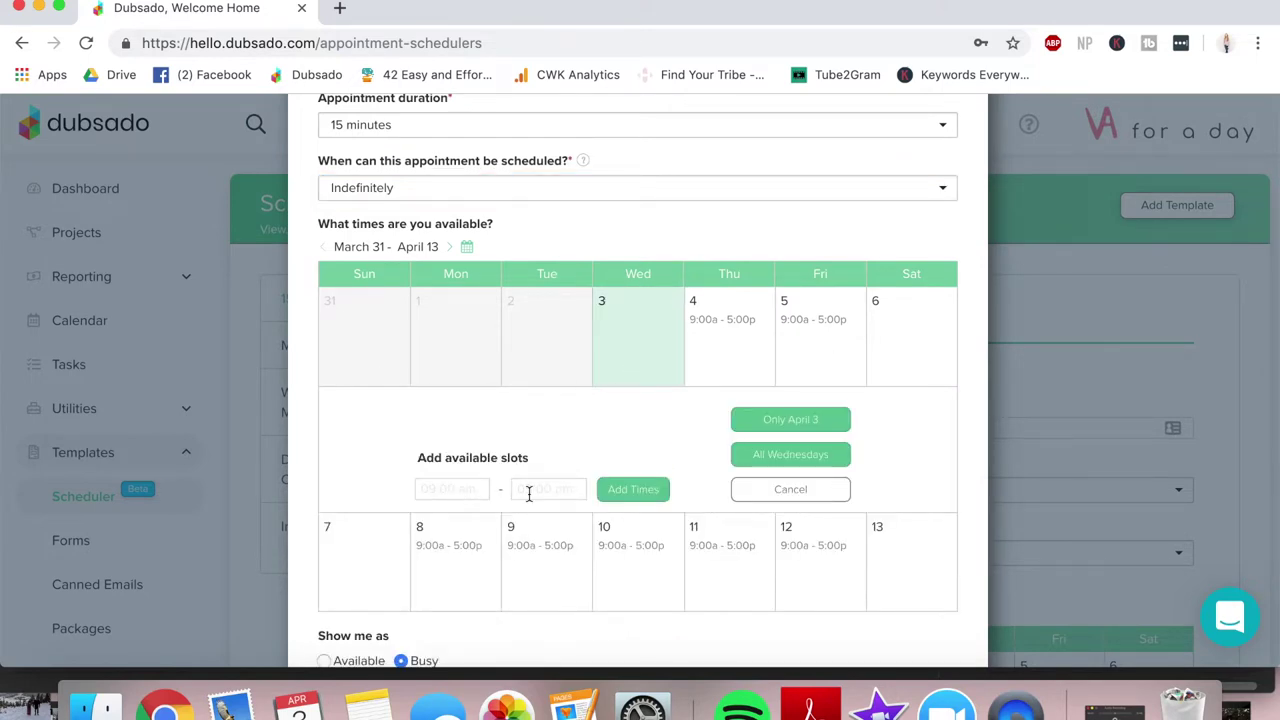
{"action": "left_click", "coordinate": [808, 424]}
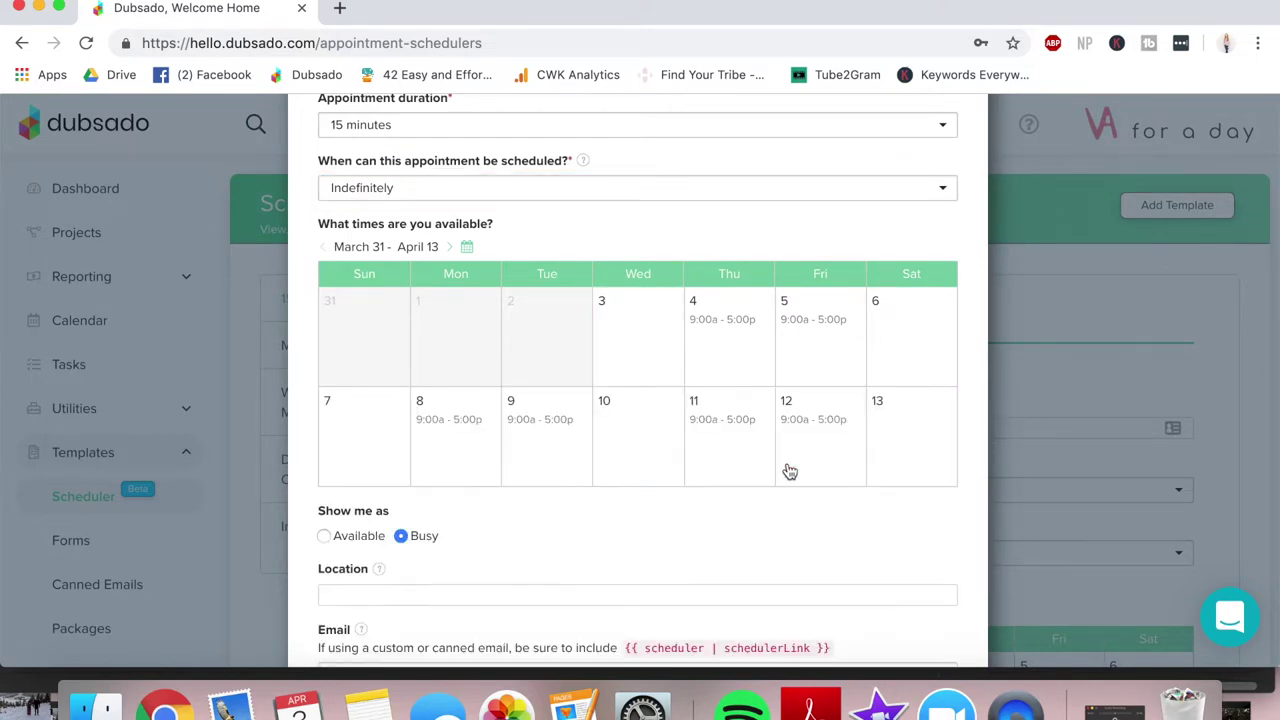
Replace the available slot with 1:00 PM to 5:00 PM for all Thursdays.
{"action": "left_click", "coordinate": [737, 326]}
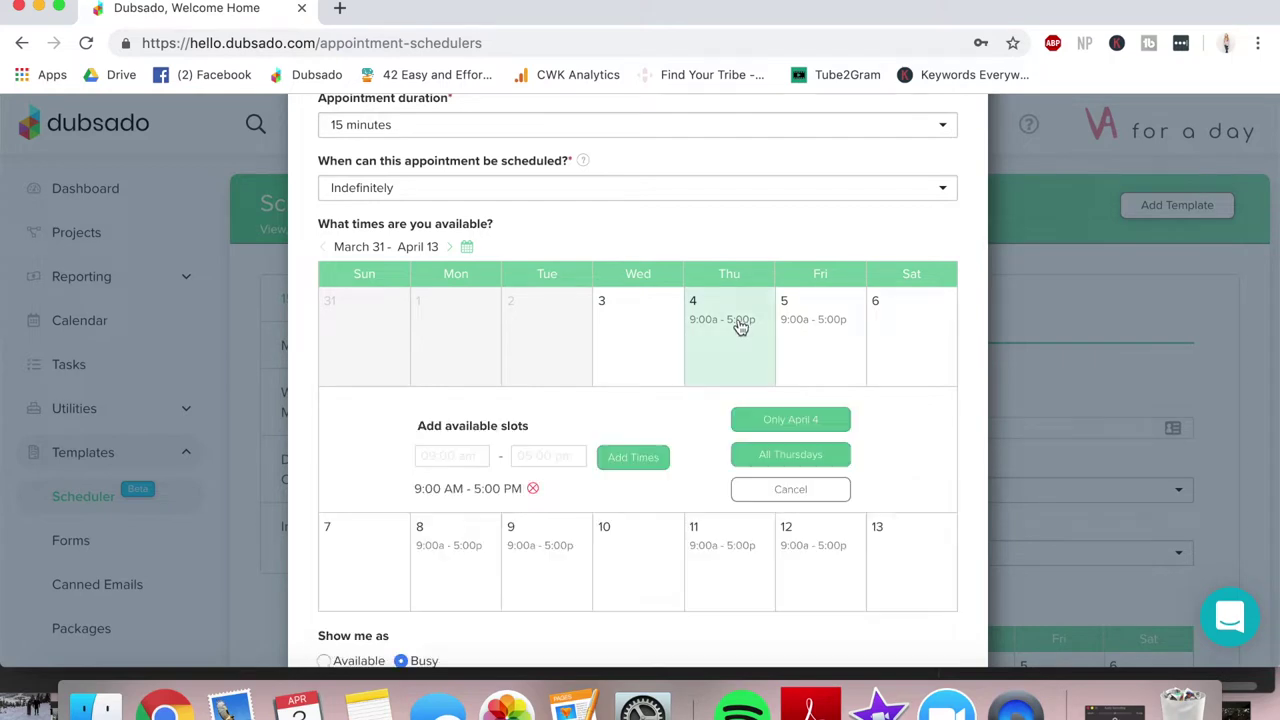
{"action": "left_click", "coordinate": [534, 489]}
{"action": "left_click", "coordinate": [468, 488]}
{"action": "type", "text": "1p"}
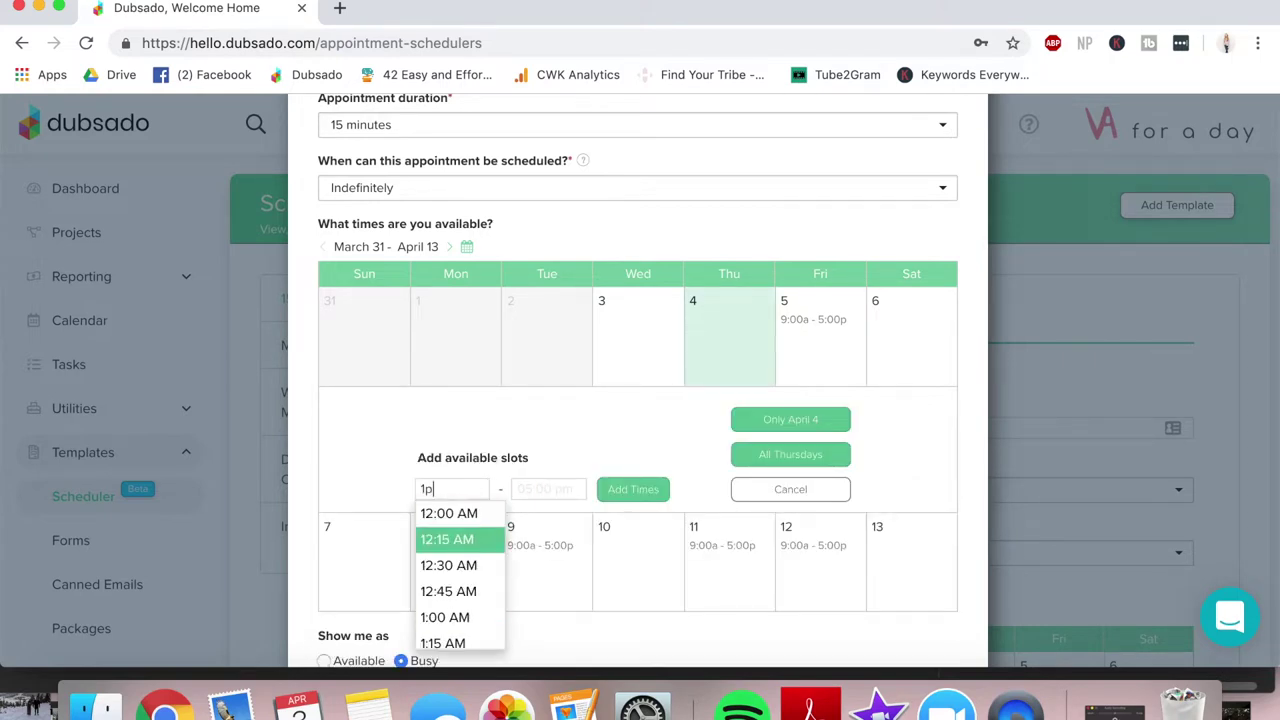
{"action": "left_click", "coordinate": [452, 542]}
{"action": "left_click", "coordinate": [531, 489]}
{"action": "type", "text": "5"}
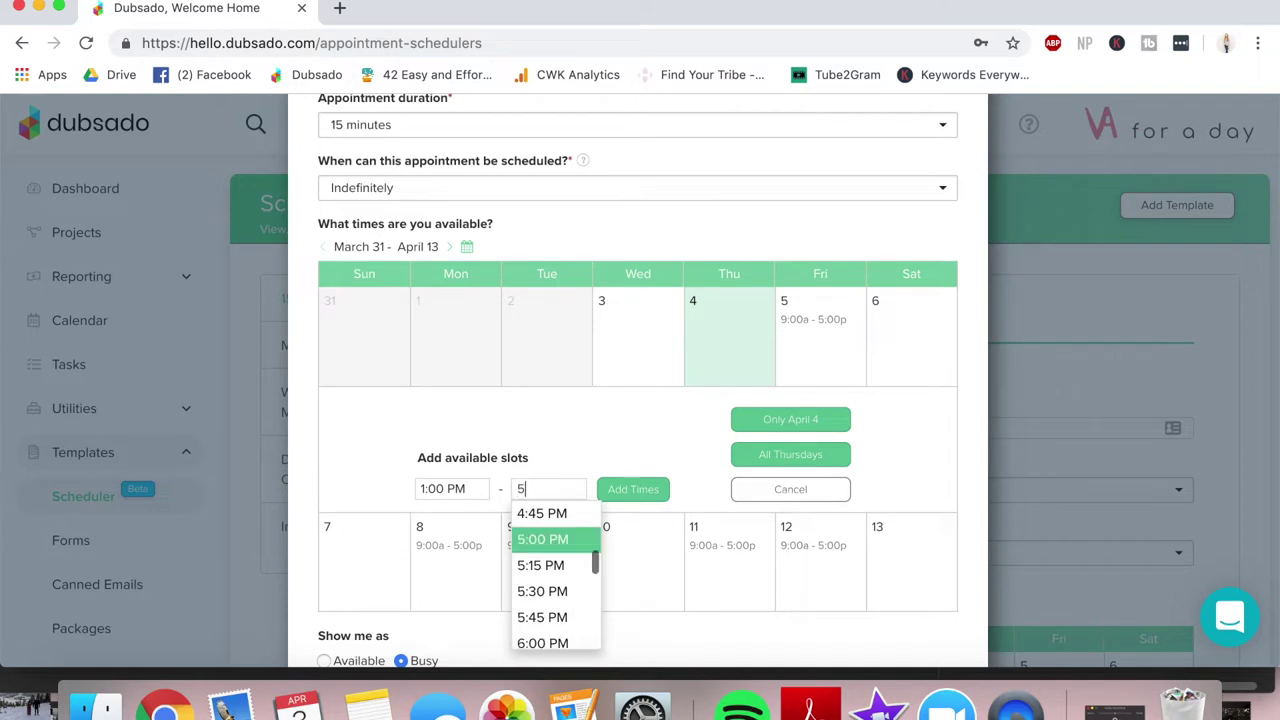
{"action": "left_click", "coordinate": [542, 540]}
{"action": "left_click", "coordinate": [633, 489]}
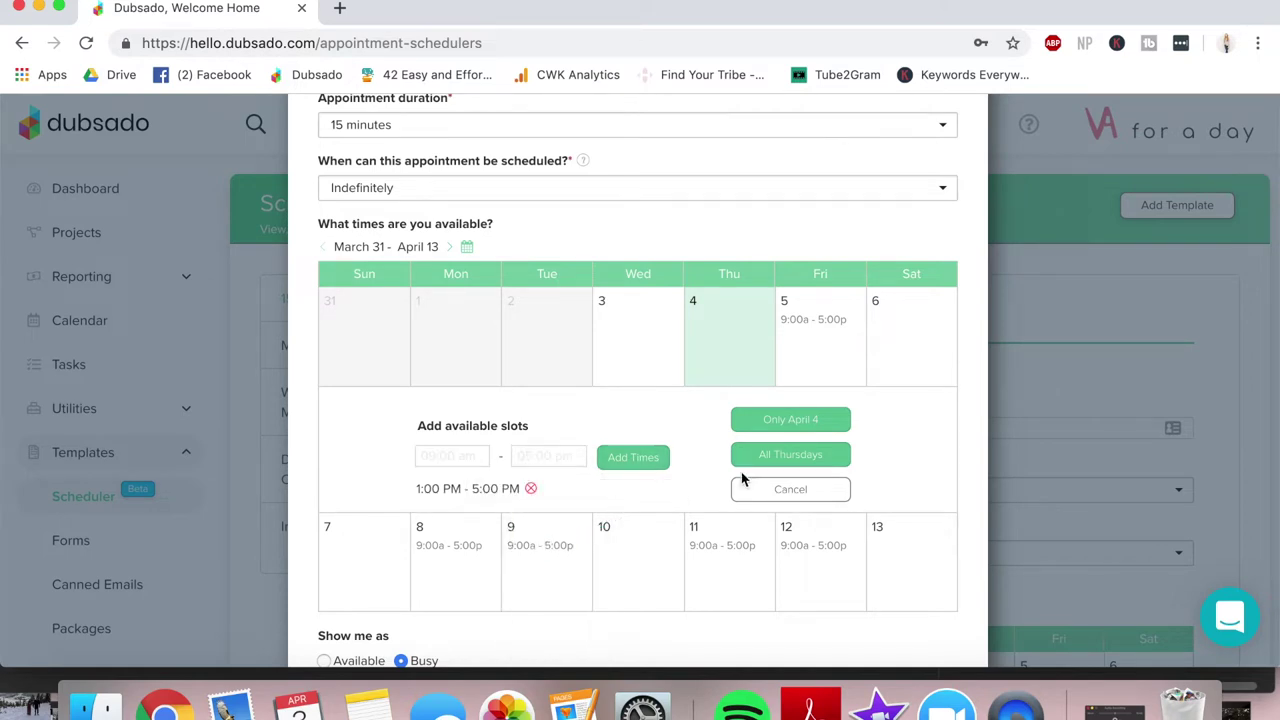
{"action": "left_click", "coordinate": [798, 455]}
Replace the available slot with 10:00 AM to 12:00 PM for all Fridays.
{"action": "left_click", "coordinate": [837, 331]}
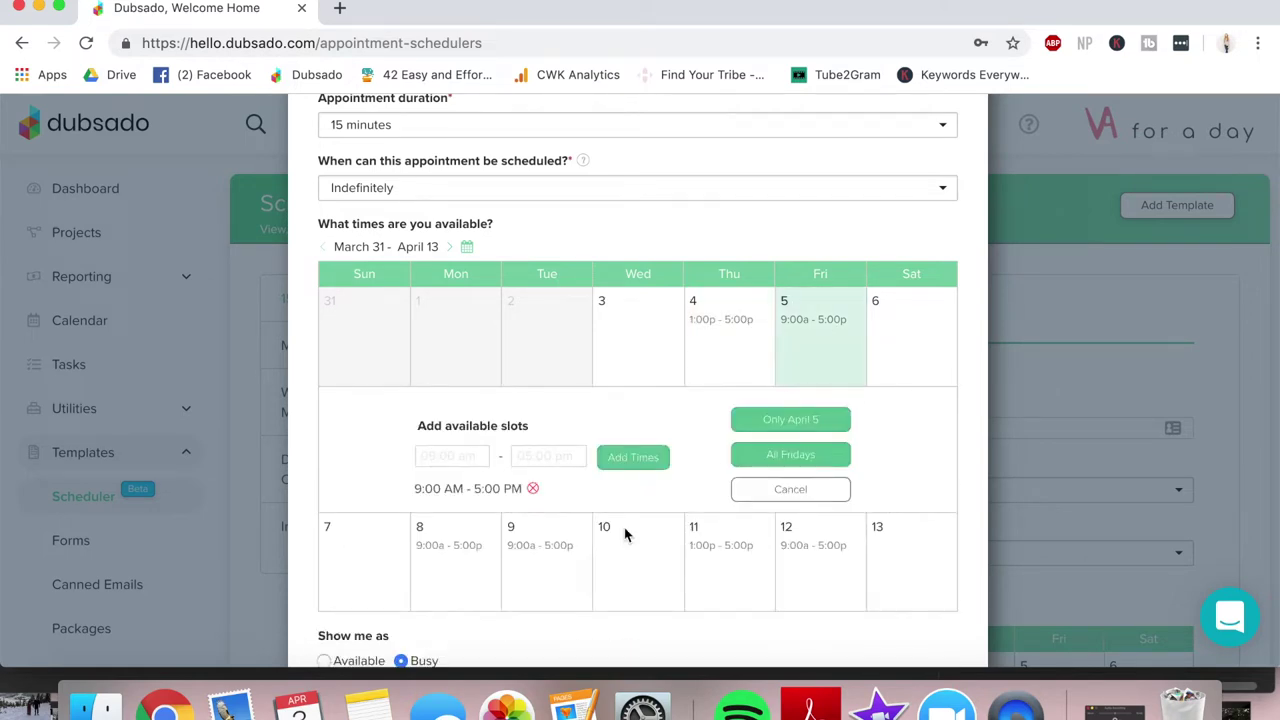
{"action": "left_click", "coordinate": [531, 489]}
{"action": "left_click", "coordinate": [450, 489]}
{"action": "type", "text": "10"}
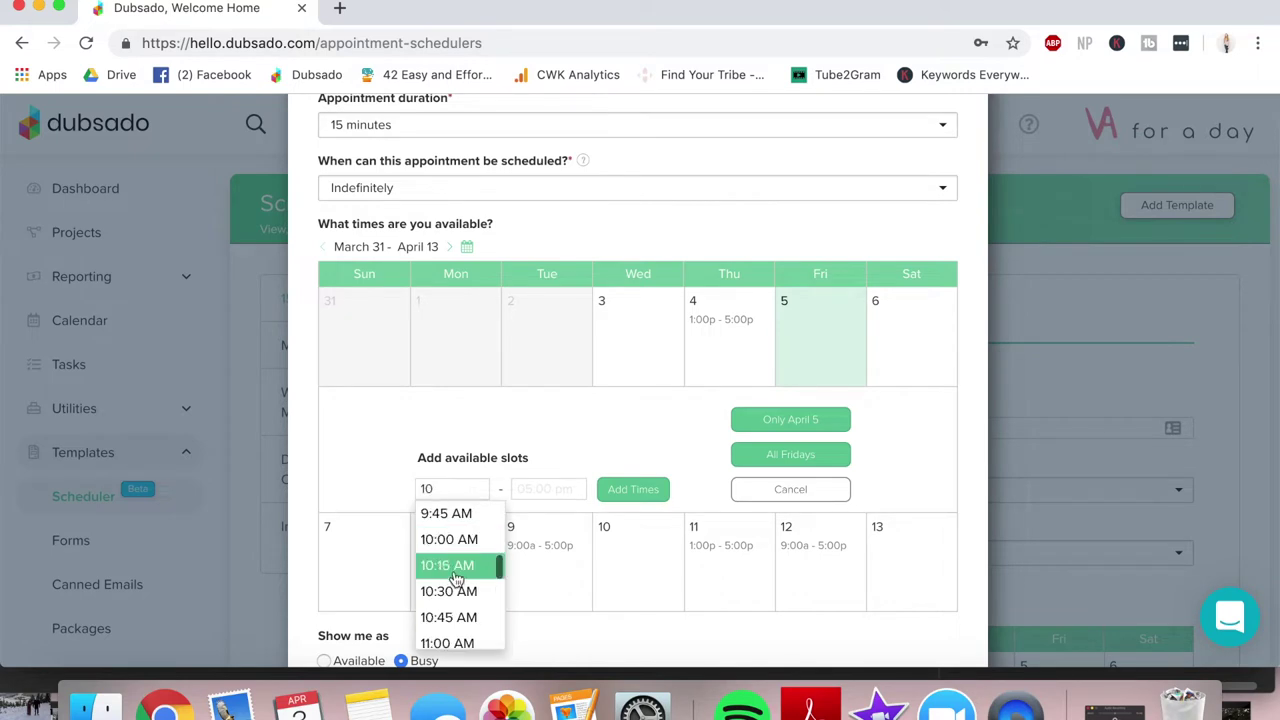
{"action": "left_click", "coordinate": [449, 537]}
{"action": "left_click", "coordinate": [547, 489]}
{"action": "type", "text": "12"}
{"action": "left_click", "coordinate": [545, 540]}
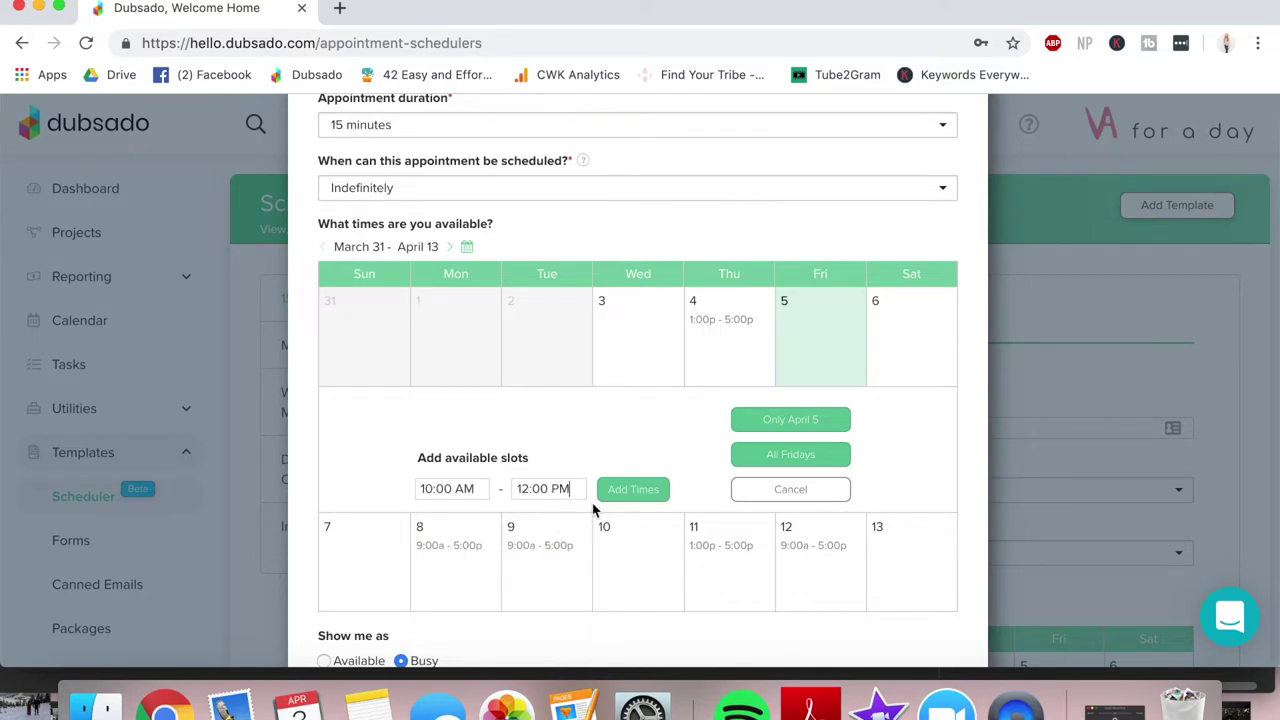
{"action": "left_click", "coordinate": [633, 489]}
{"action": "left_click", "coordinate": [806, 453]}
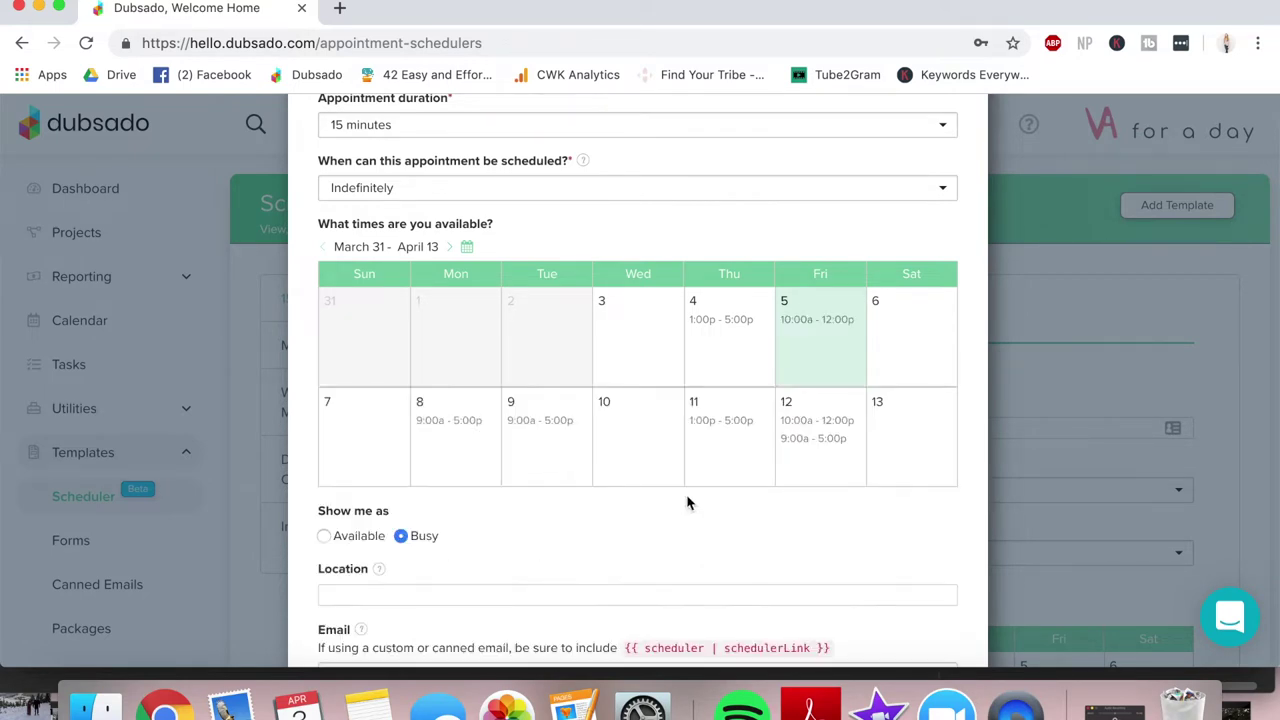
Remove the available time slot from all Mondays in the availability calendar.
{"action": "left_click", "coordinate": [443, 430]}
{"action": "left_click", "coordinate": [533, 488]}
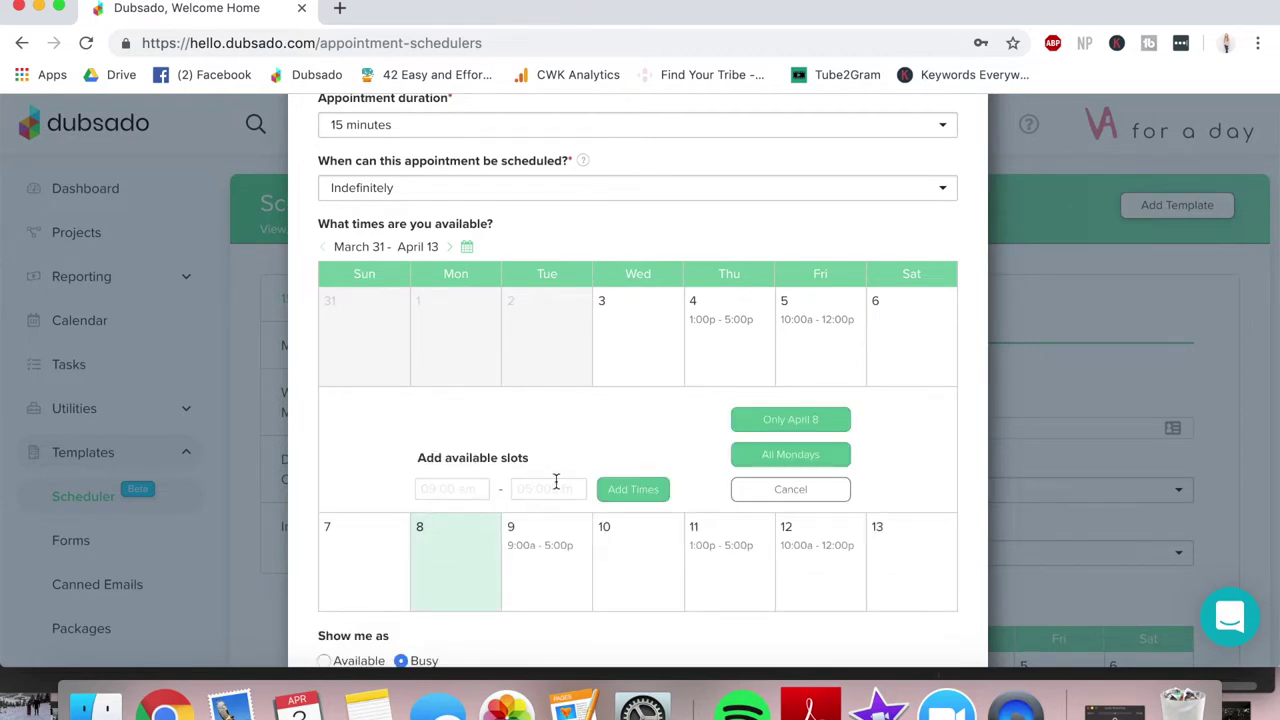
{"action": "left_click", "coordinate": [778, 455]}
Replace the available slot with 1:00 PM to 5:00 PM for all Tuesdays.
{"action": "left_click", "coordinate": [531, 428]}
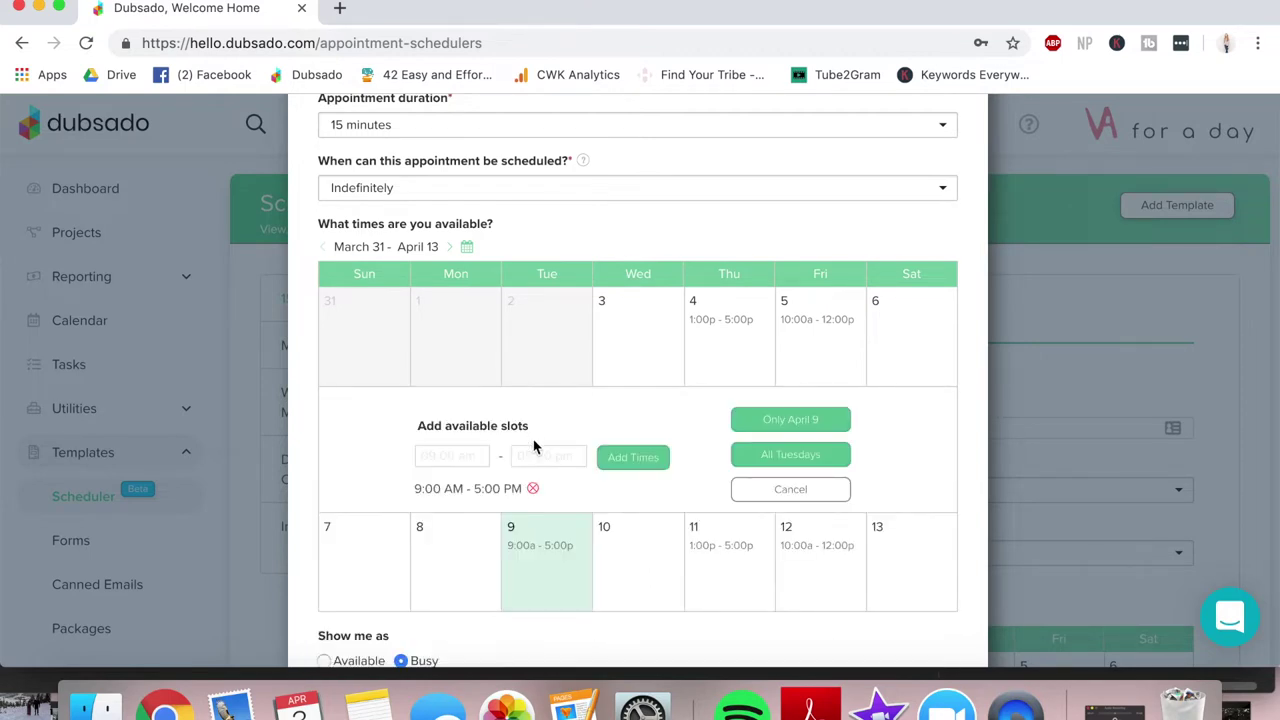
{"action": "left_click", "coordinate": [533, 488]}
{"action": "left_click", "coordinate": [450, 489]}
{"action": "type", "text": "1p"}
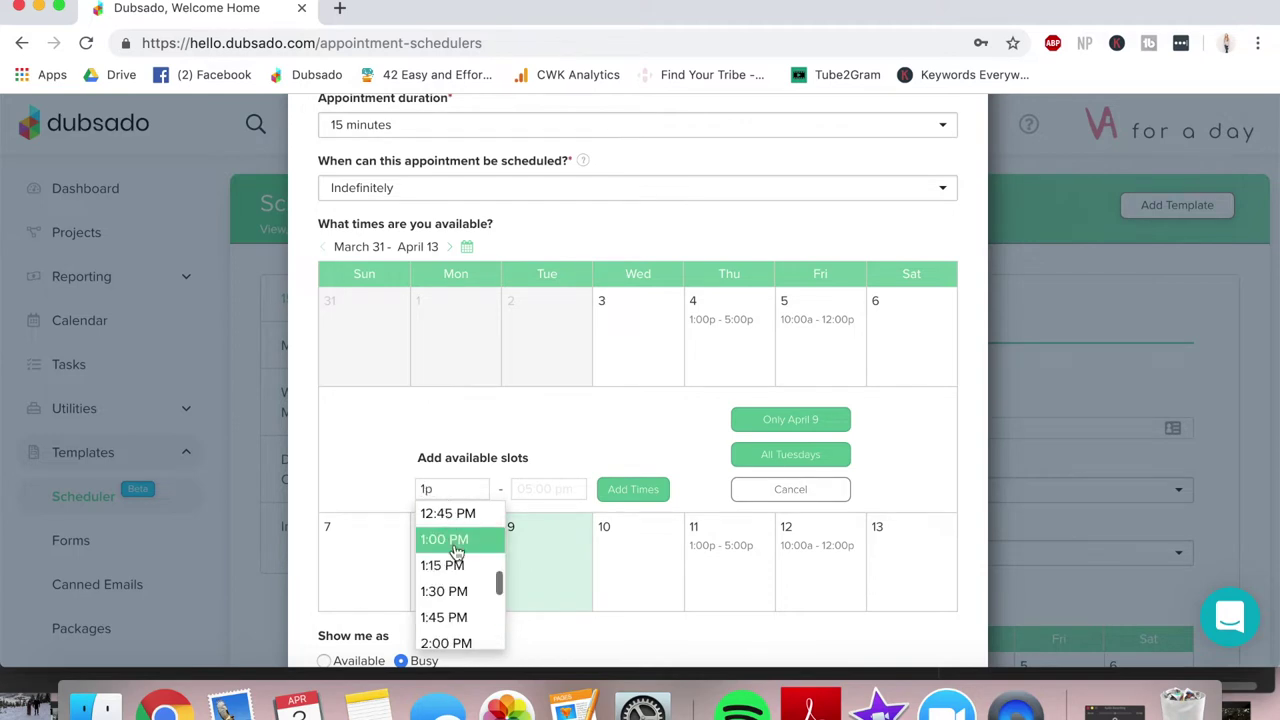
{"action": "key", "text": "Return"}
{"action": "left_click", "coordinate": [519, 489]}
{"action": "type", "text": "5"}
{"action": "left_click", "coordinate": [530, 540]}
{"action": "left_click", "coordinate": [633, 489]}
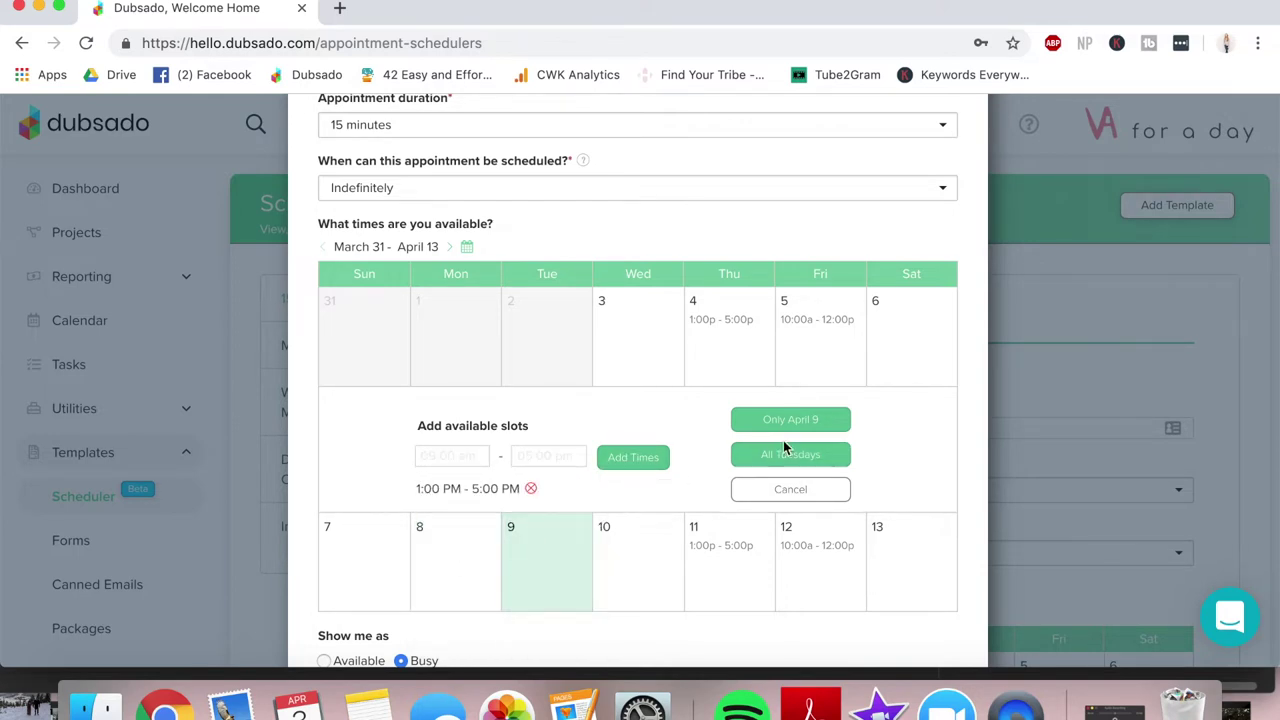
{"action": "left_click", "coordinate": [786, 455]}
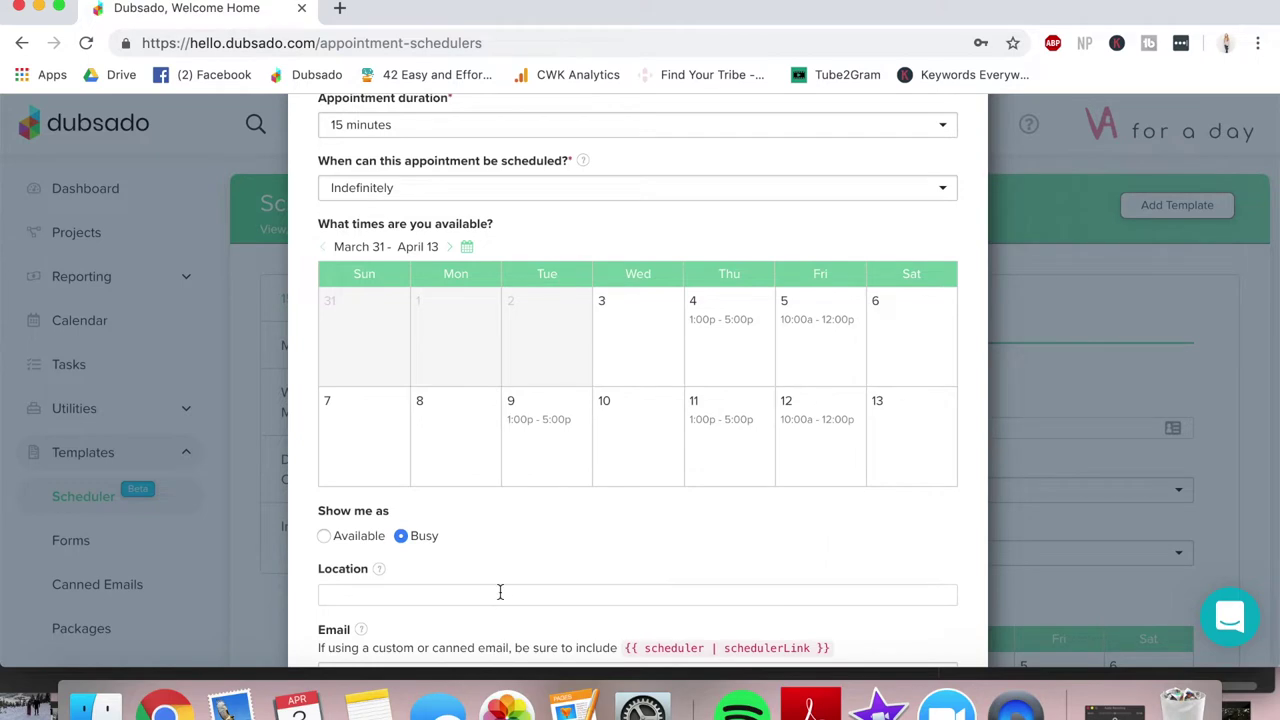
Switch to Zoom, copy the personal meeting room invitation, and return to the scheduler form.
{"action": "scroll", "coordinate": [500, 592], "scroll_direction": "down", "scroll_amount": 5}
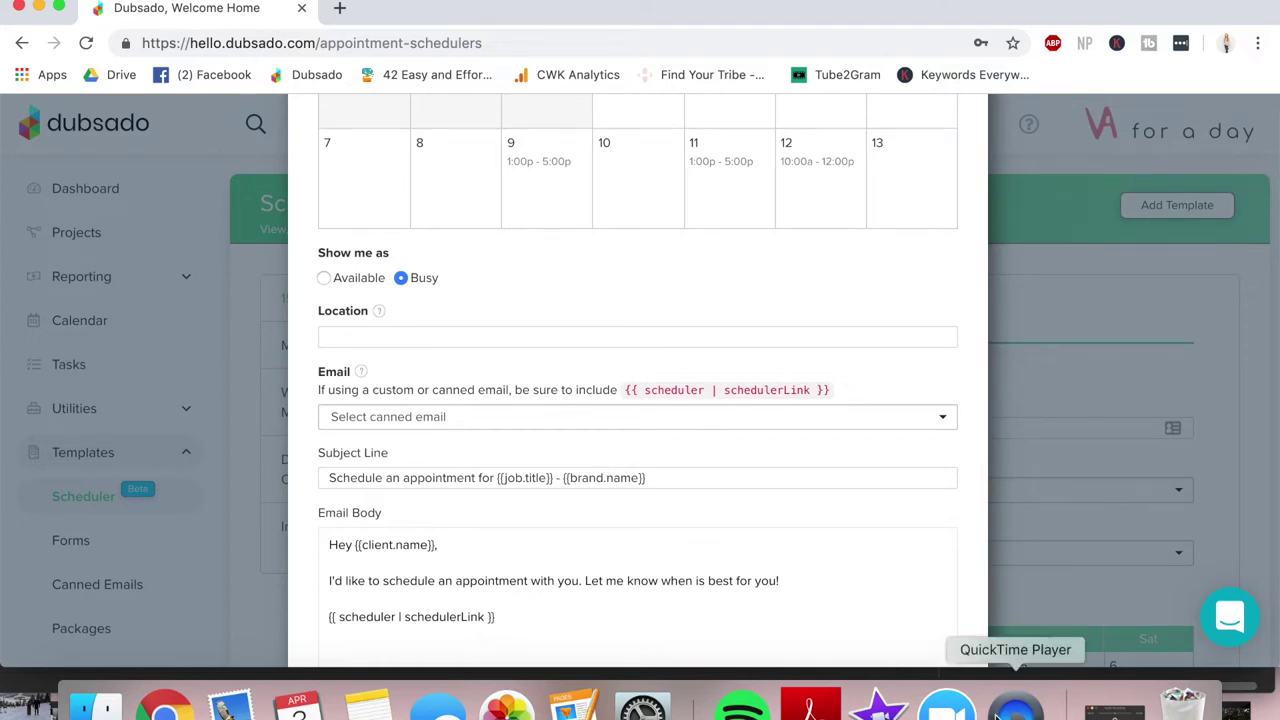
{"action": "left_click", "coordinate": [946, 705]}
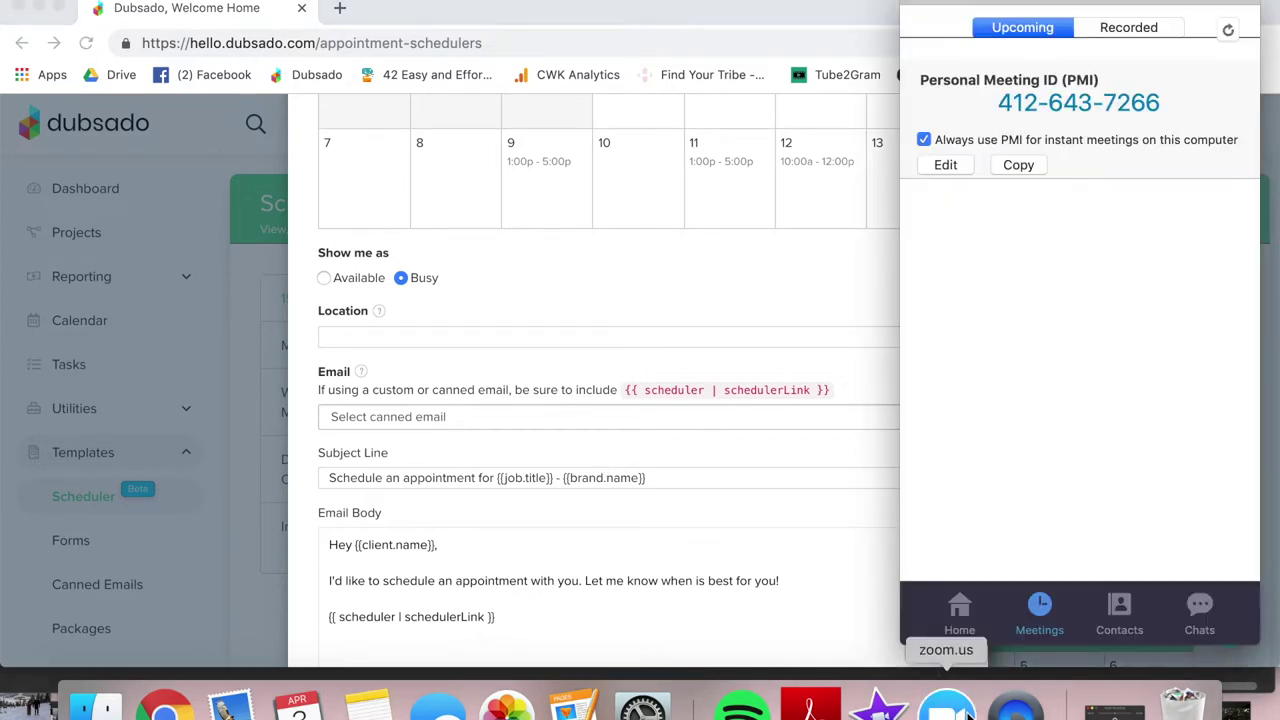
{"action": "left_click", "coordinate": [1018, 166]}
{"action": "left_click", "coordinate": [696, 278]}
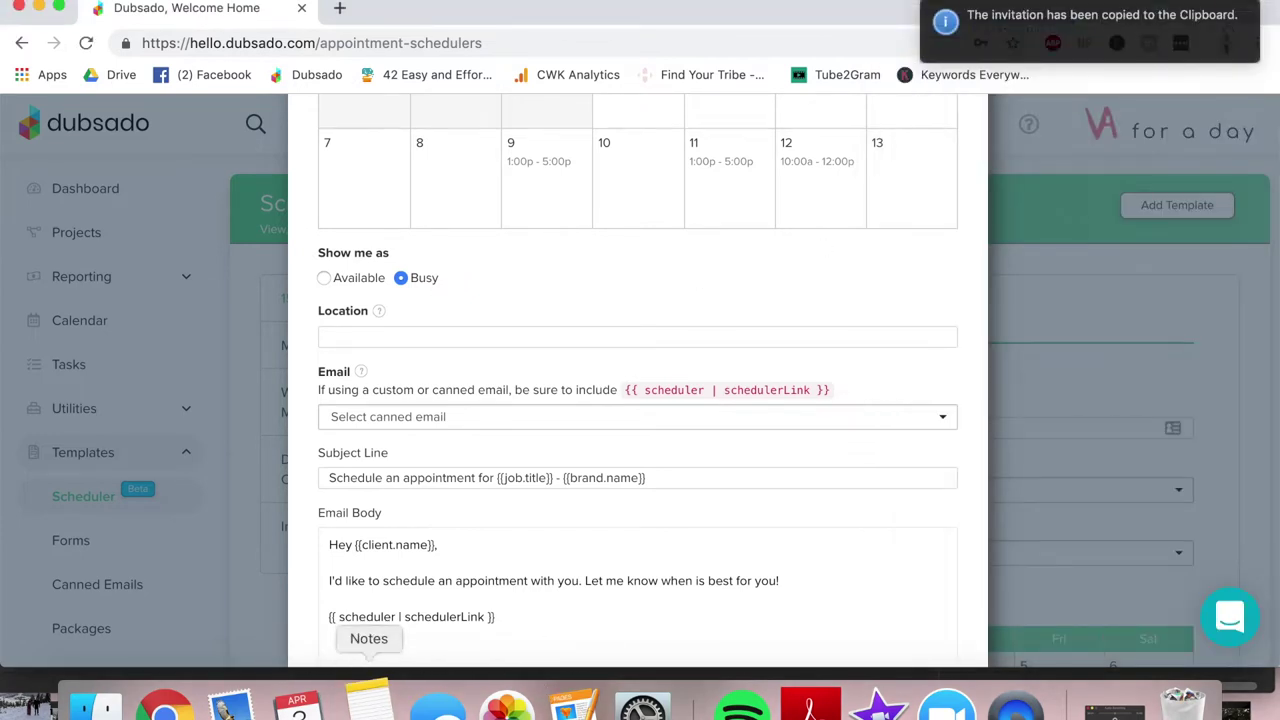
Paste the Zoom invitation into a new note in Notes and copy its Join Zoom Meeting link.
{"action": "left_click", "coordinate": [369, 700]}
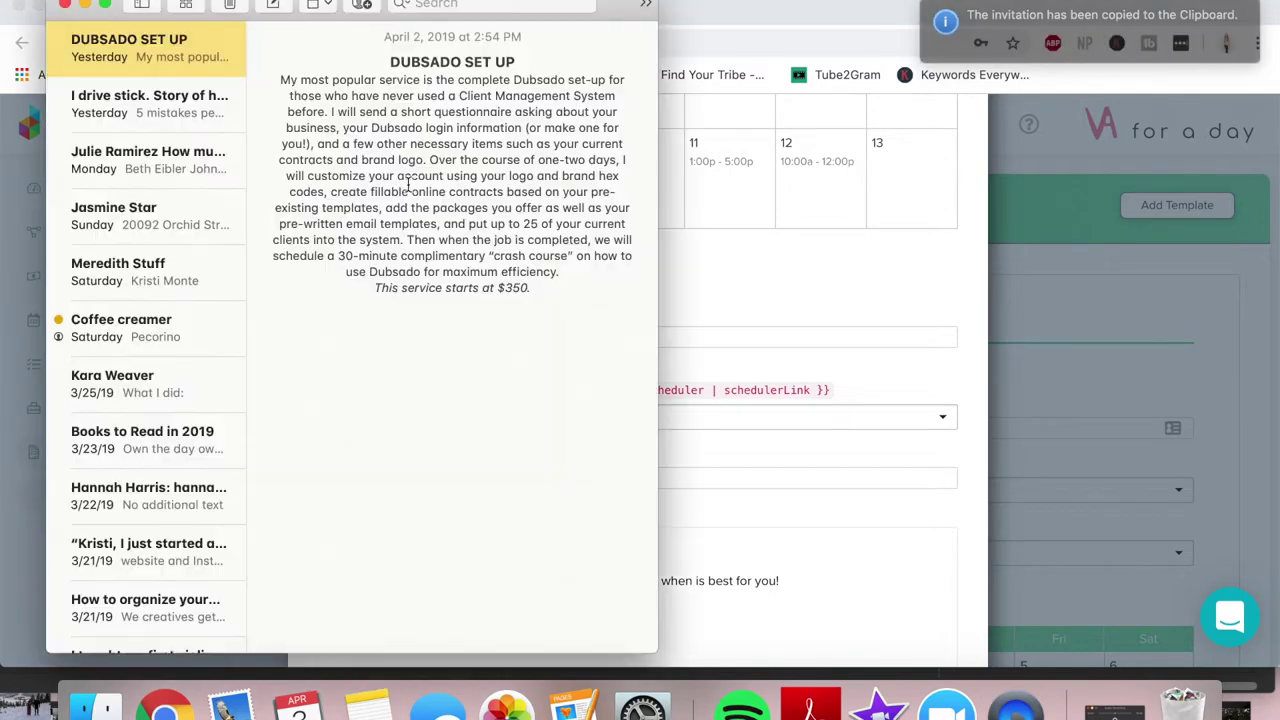
{"action": "left_click", "coordinate": [279, 5]}
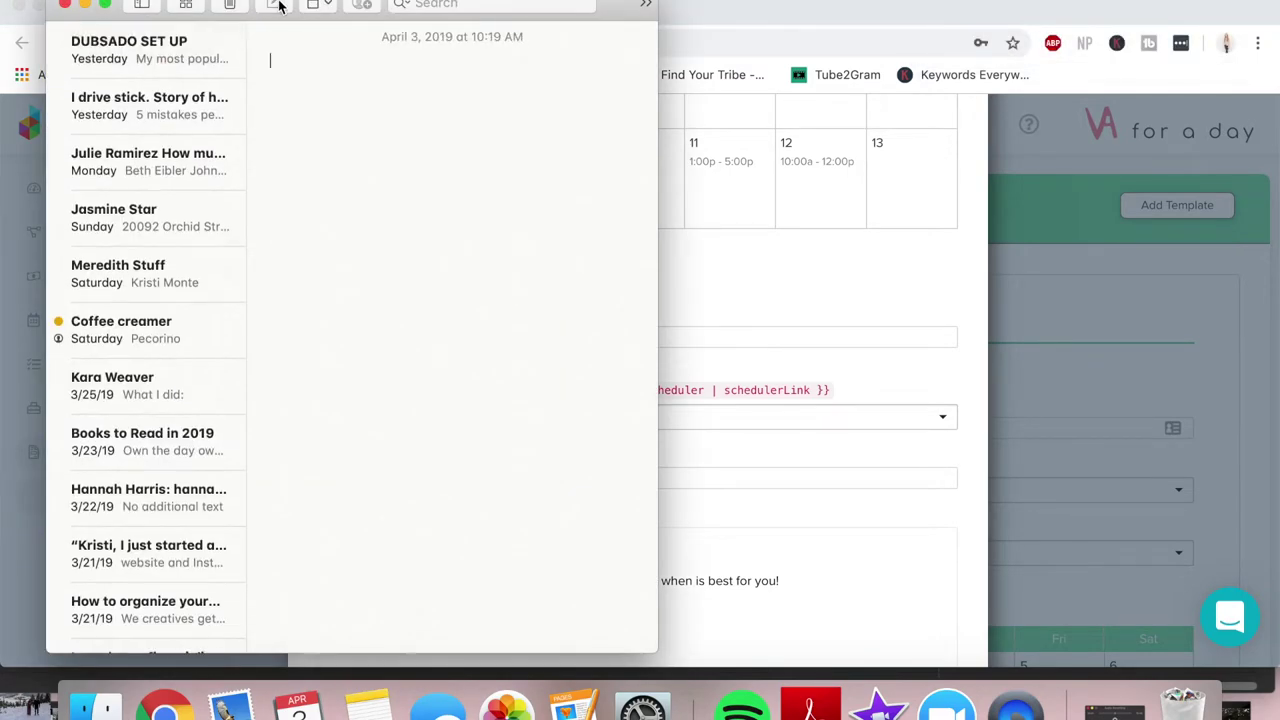
{"action": "key", "text": "super+v"}
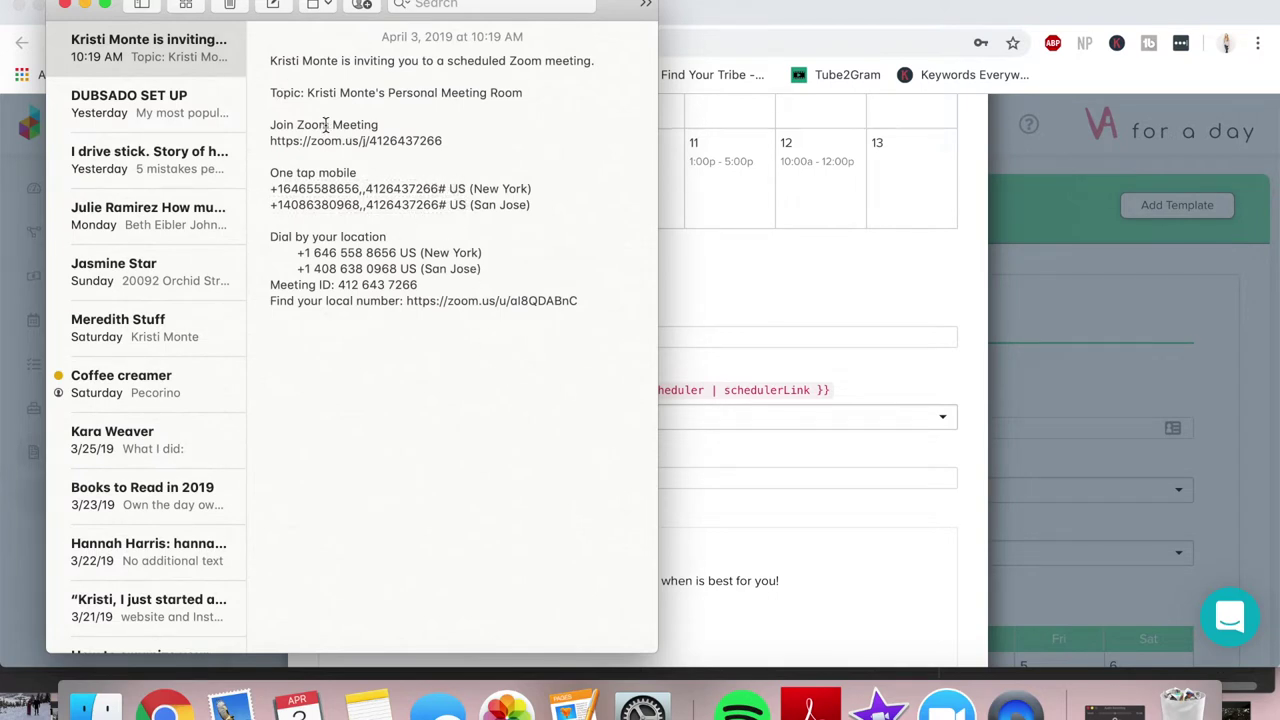
{"action": "left_click_drag", "start_coordinate": [443, 141], "coordinate": [266, 143]}
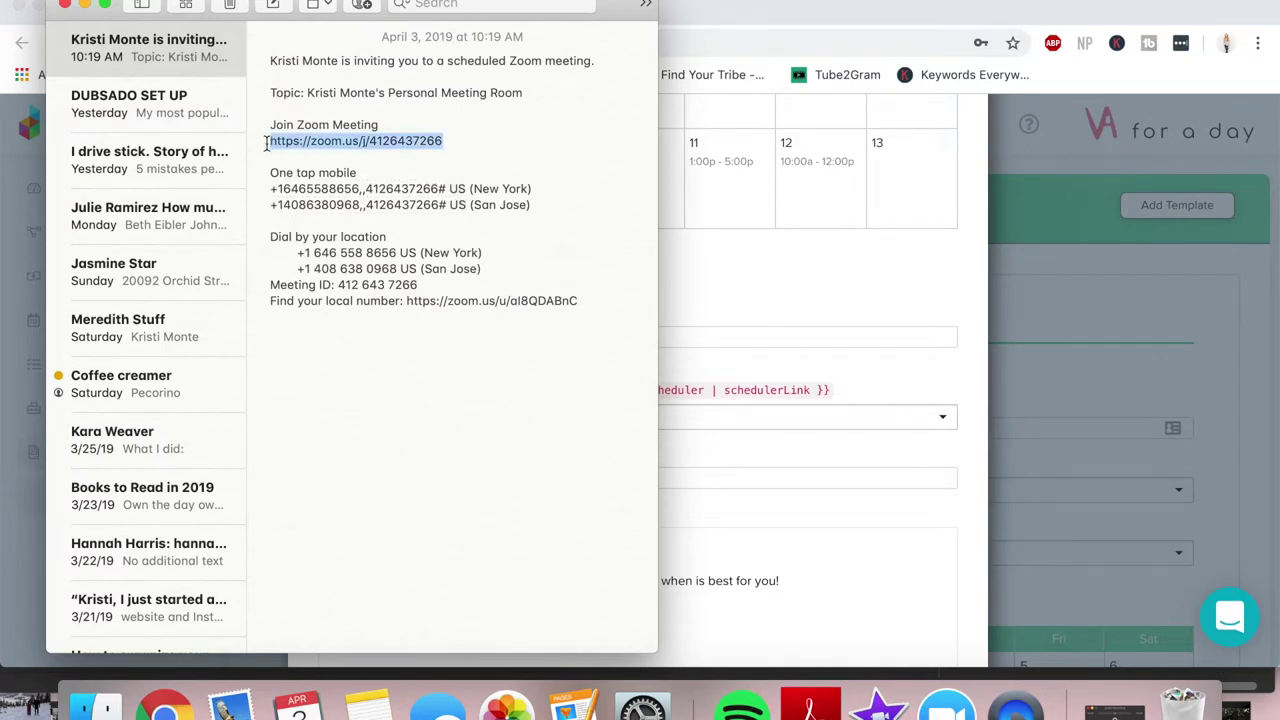
Back in the scheduler form, set the location to "Online via Zoom:" followed by the copied meeting link.
{"action": "left_click", "coordinate": [772, 302]}
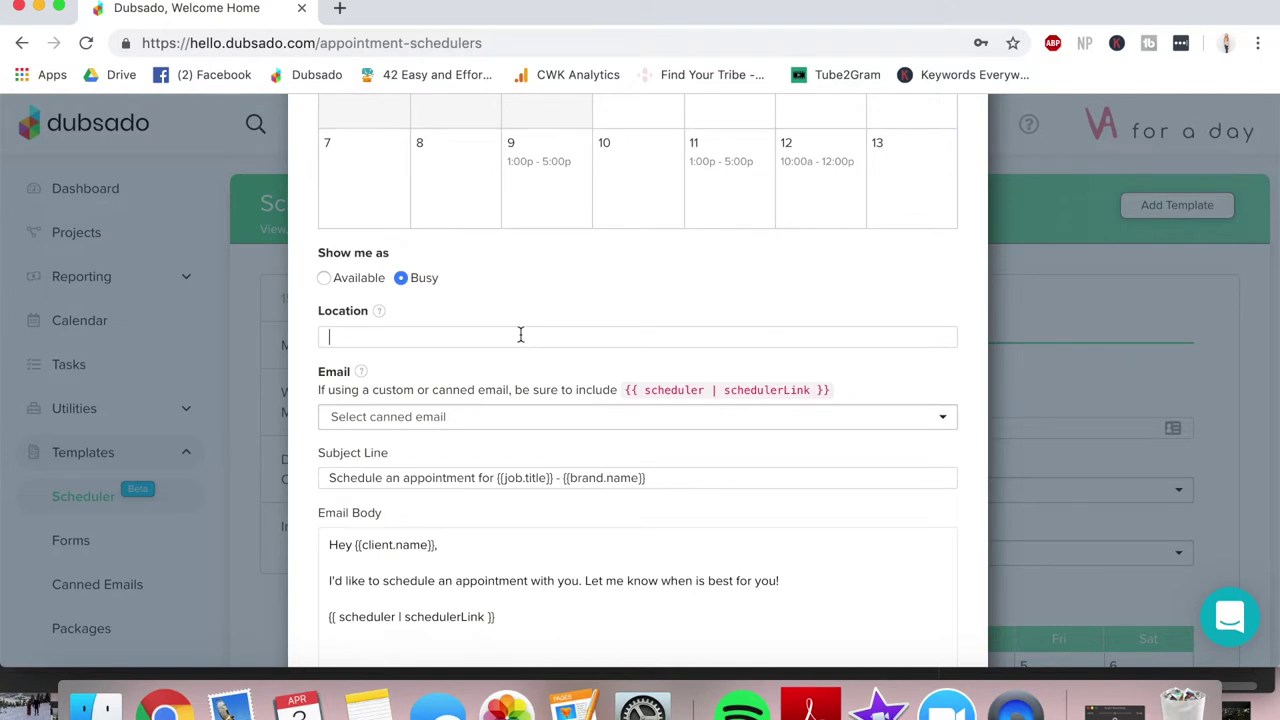
{"action": "type", "text": "Online via Zoom:"}
{"action": "key", "text": "super+v"}
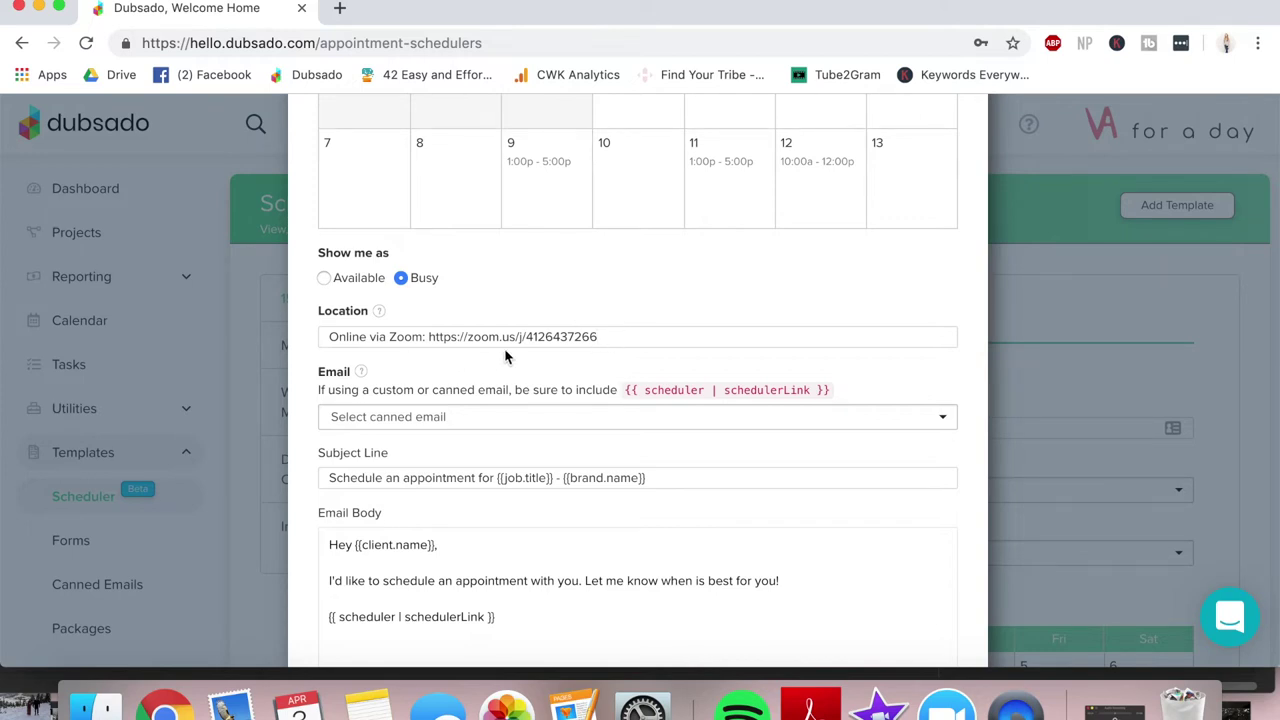
{"action": "scroll", "coordinate": [470, 280], "scroll_direction": "down", "scroll_amount": 3}
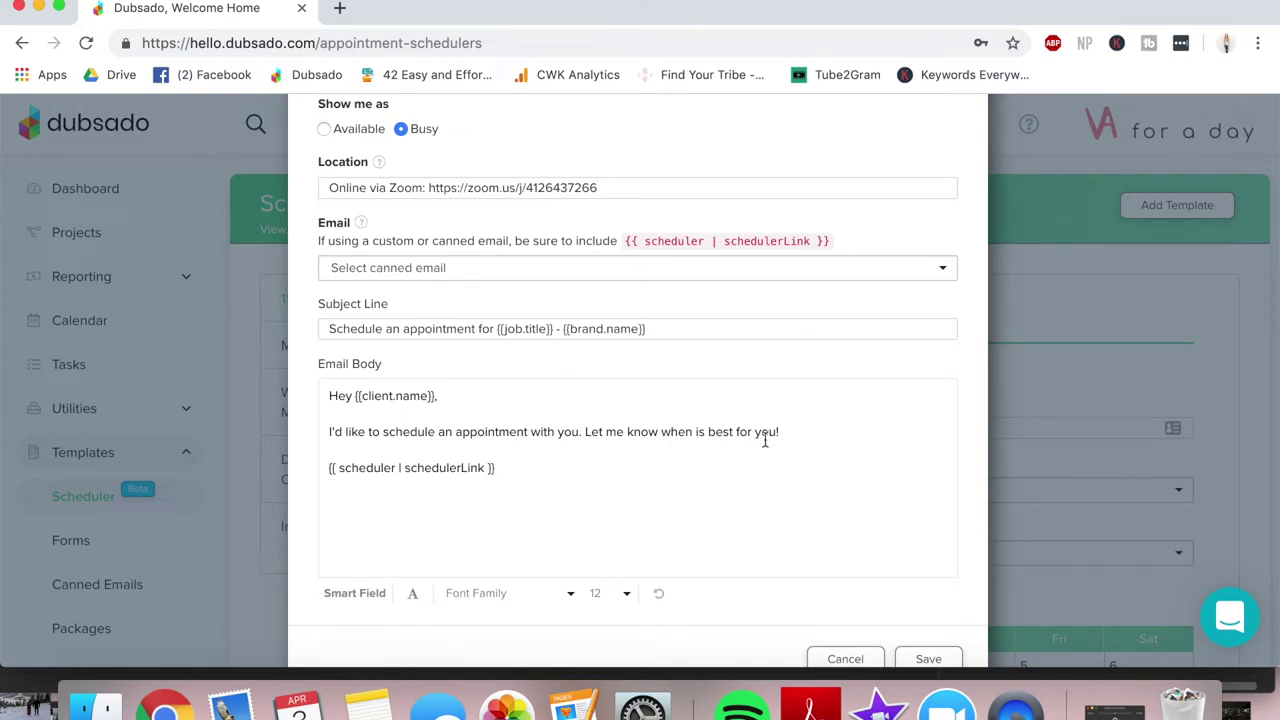
In the scheduler's advanced settings, prevent booking less than 48 hours in advance.
{"action": "scroll", "coordinate": [764, 438], "scroll_direction": "down", "scroll_amount": 1}
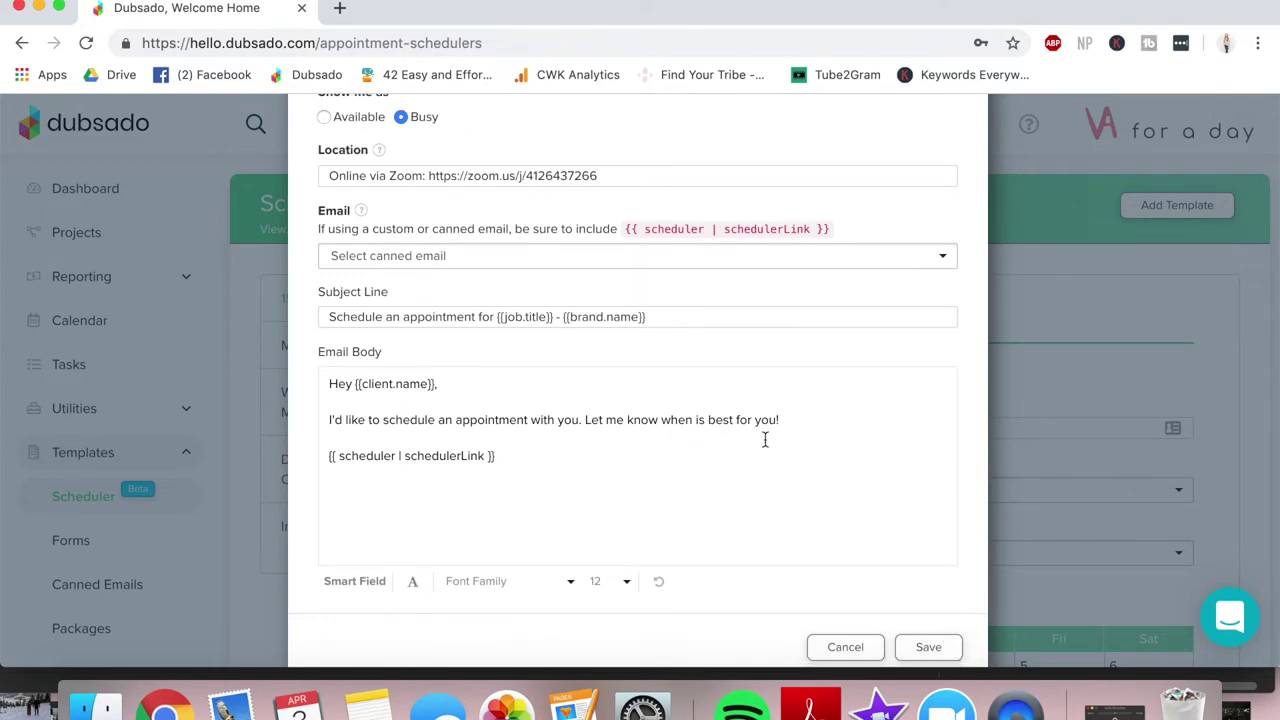
{"action": "scroll", "coordinate": [652, 305], "scroll_direction": "up", "scroll_amount": 5}
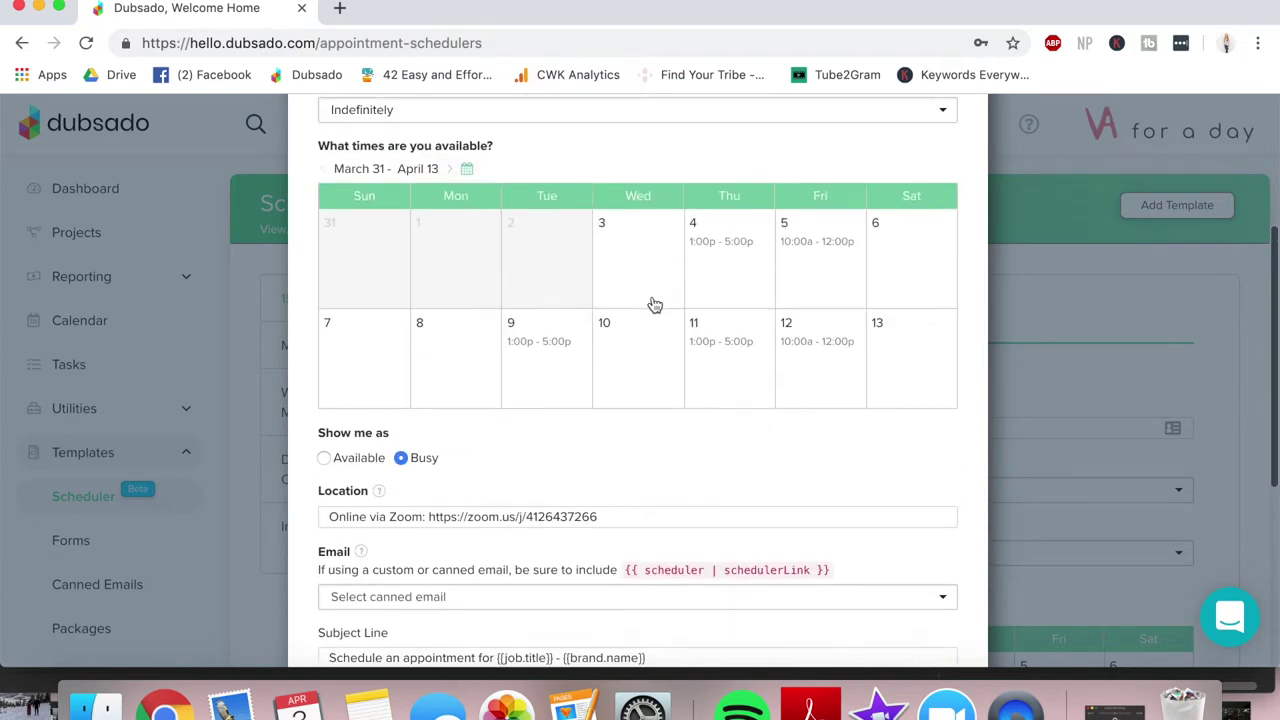
{"action": "scroll", "coordinate": [652, 305], "scroll_direction": "up", "scroll_amount": 5}
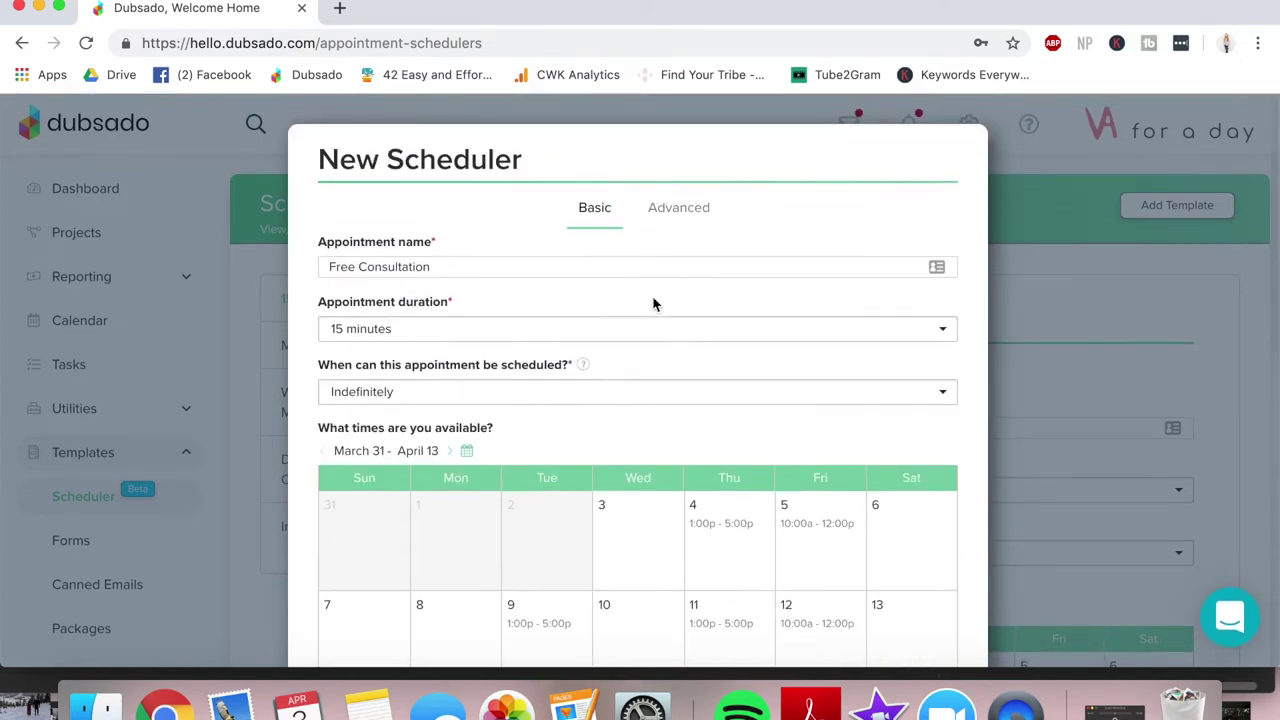
{"action": "left_click", "coordinate": [689, 209]}
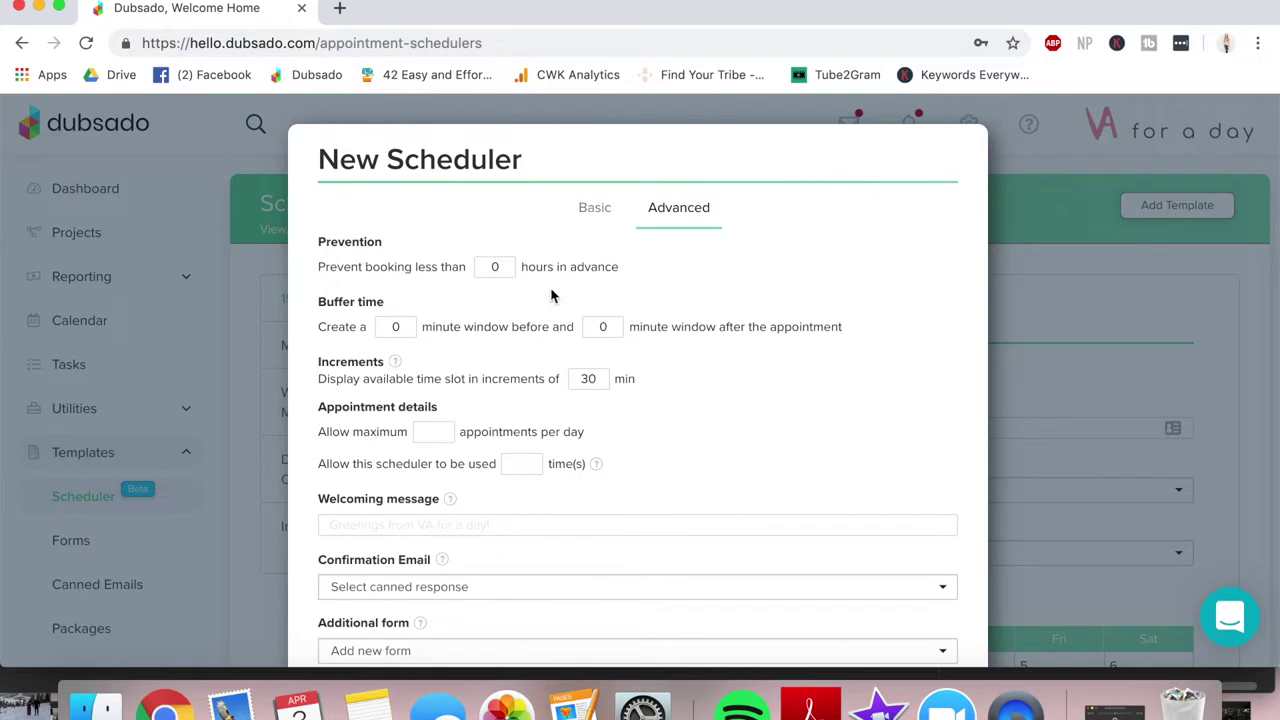
{"action": "left_click_drag", "start_coordinate": [514, 268], "coordinate": [437, 270]}
{"action": "type", "text": "48"}
Create a 15-minute buffer window before and a 15-minute window after the appointment.
{"action": "key", "text": "BackSpace"}
{"action": "type", "text": "15"}
{"action": "left_click", "coordinate": [617, 327]}
{"action": "key", "text": "BackSpace"}
{"action": "type", "text": "15"}
Limit the scheduler to a maximum of 3 appointments per day.
{"action": "scroll", "coordinate": [677, 389], "scroll_direction": "down", "scroll_amount": 3}
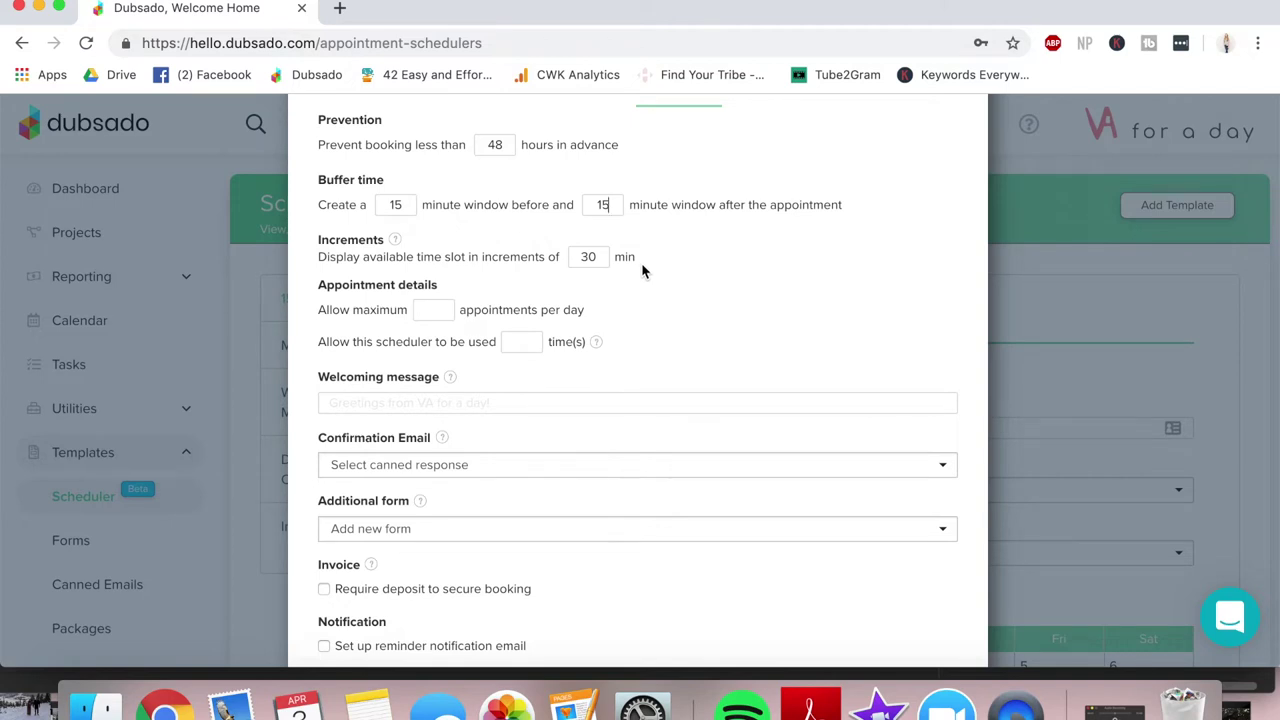
{"action": "left_click", "coordinate": [426, 315]}
{"action": "type", "text": "3"}
Set the welcoming message to "Let's chat about automated systems in your business!" and use the Appointment Confirmation canned response as the confirmation email.
{"action": "scroll", "coordinate": [652, 296], "scroll_direction": "down", "scroll_amount": 2}
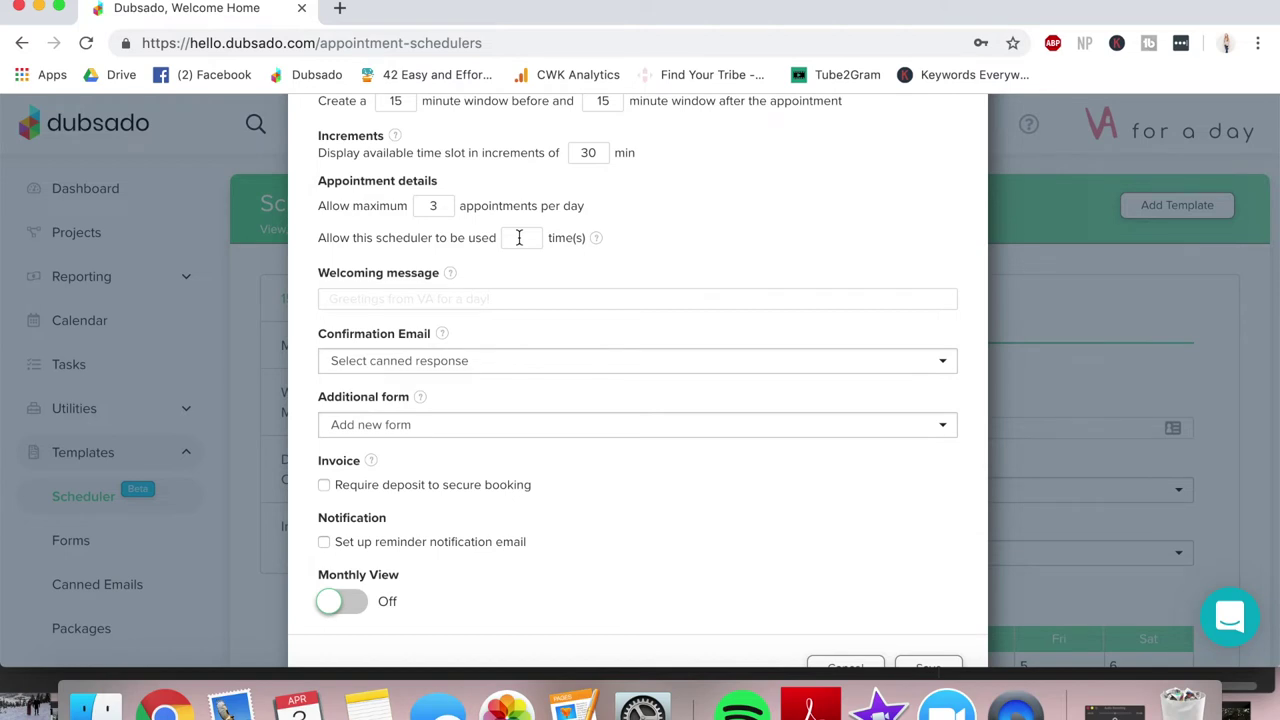
{"action": "scroll", "coordinate": [594, 240], "scroll_direction": "down", "scroll_amount": 2}
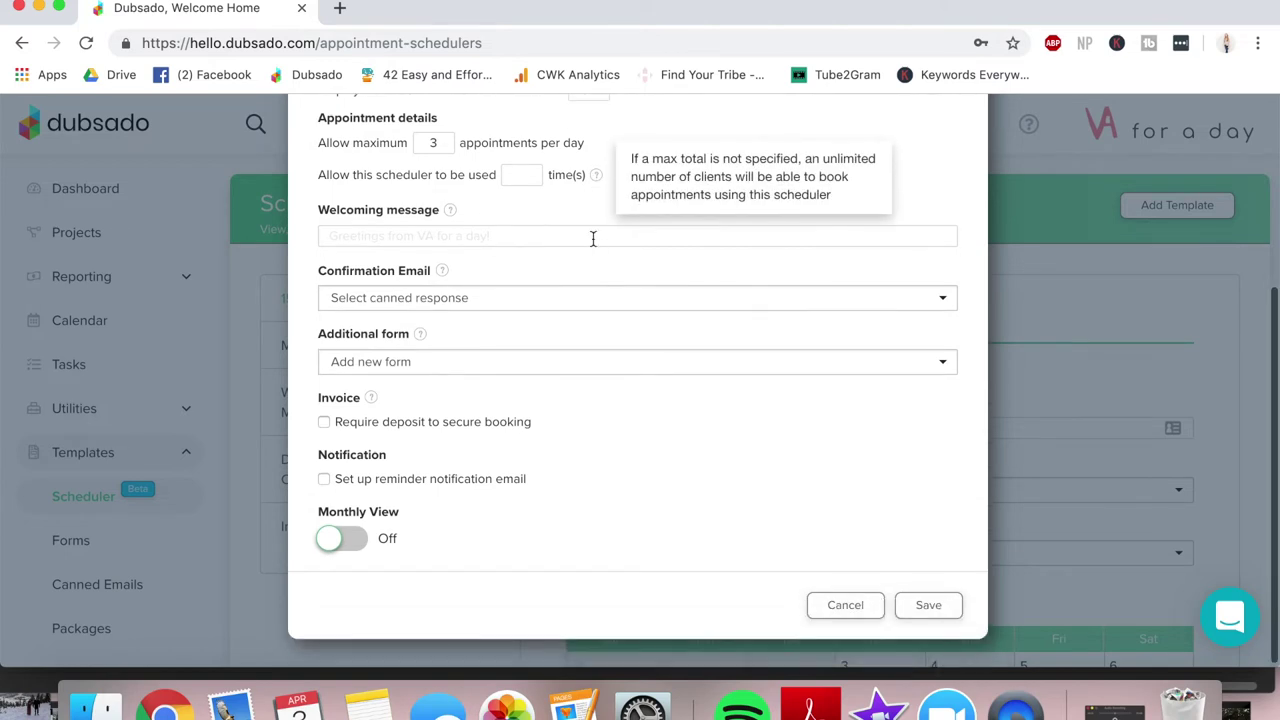
{"action": "left_click", "coordinate": [533, 230]}
{"action": "type", "text": "Let's chat about autom"}
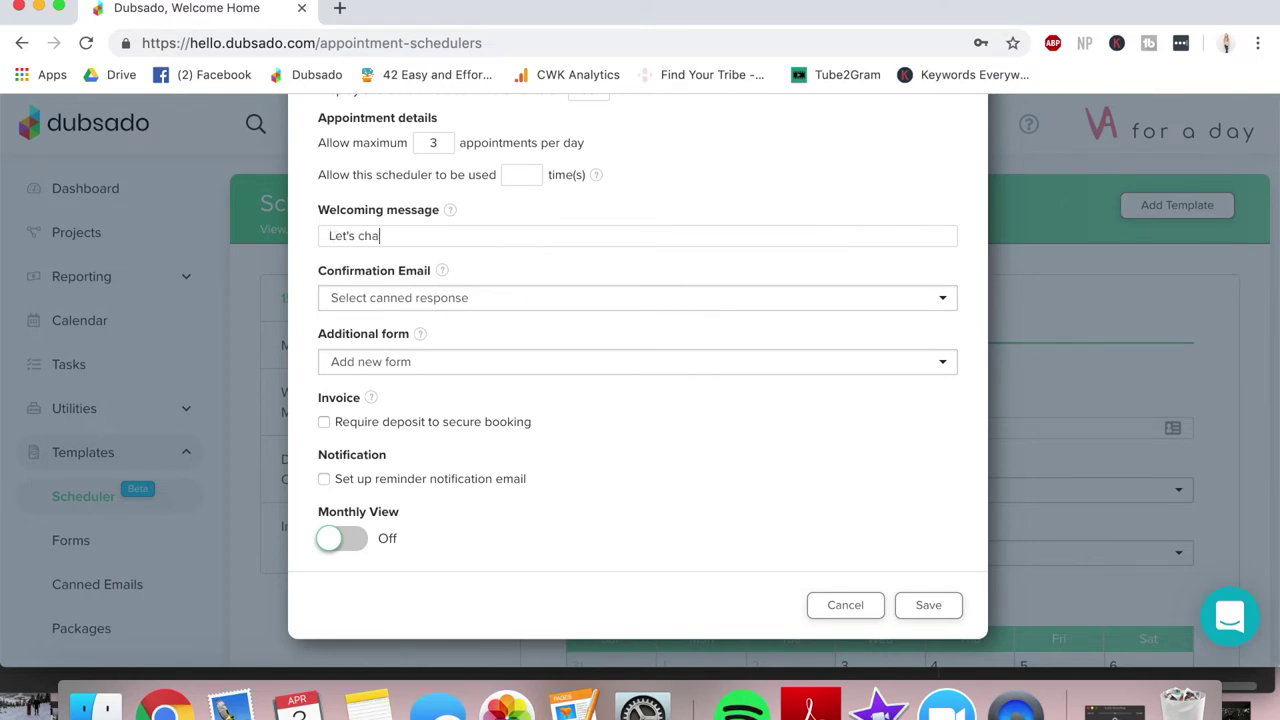
{"action": "type", "text": "ated systems in your business!"}
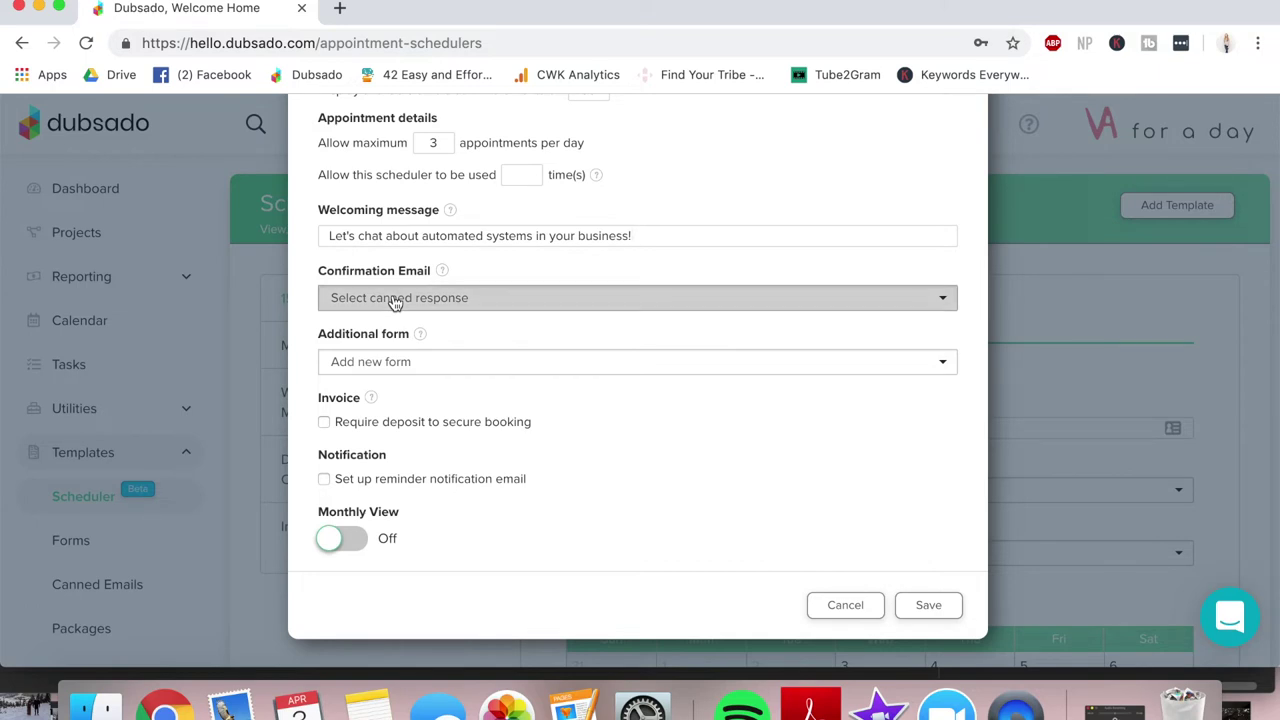
{"action": "left_click", "coordinate": [394, 298]}
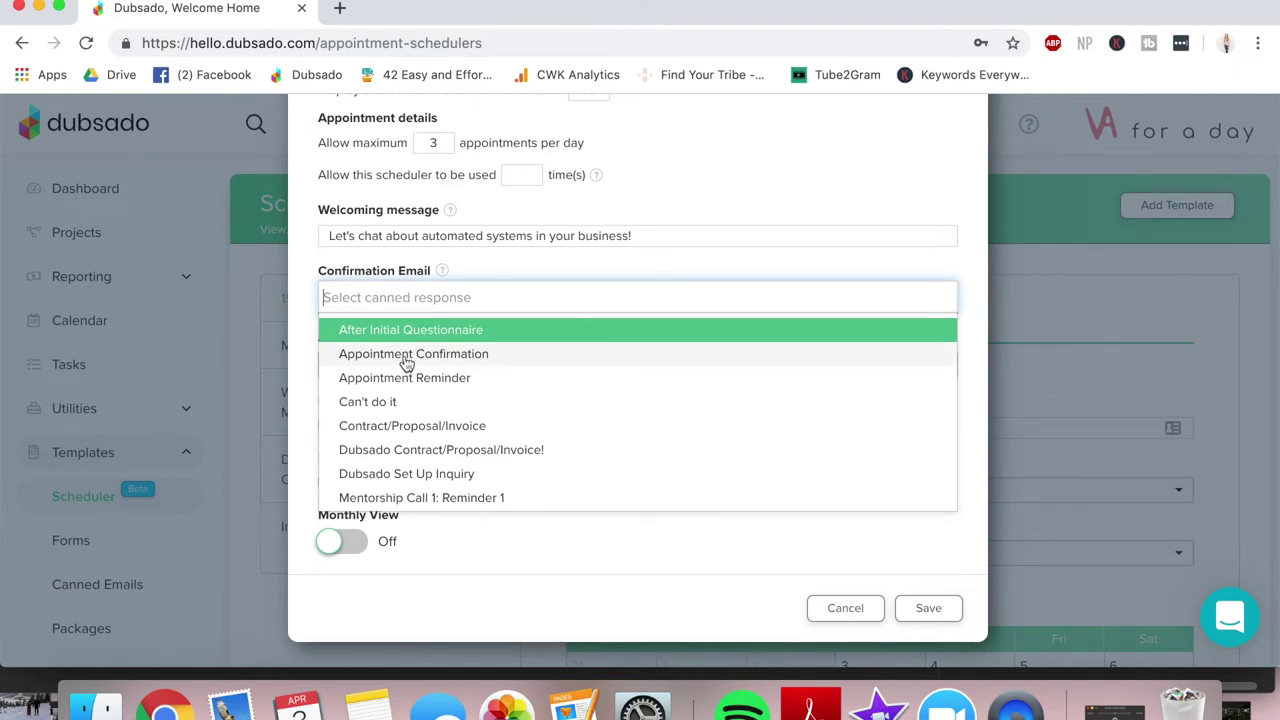
{"action": "left_click", "coordinate": [406, 355]}
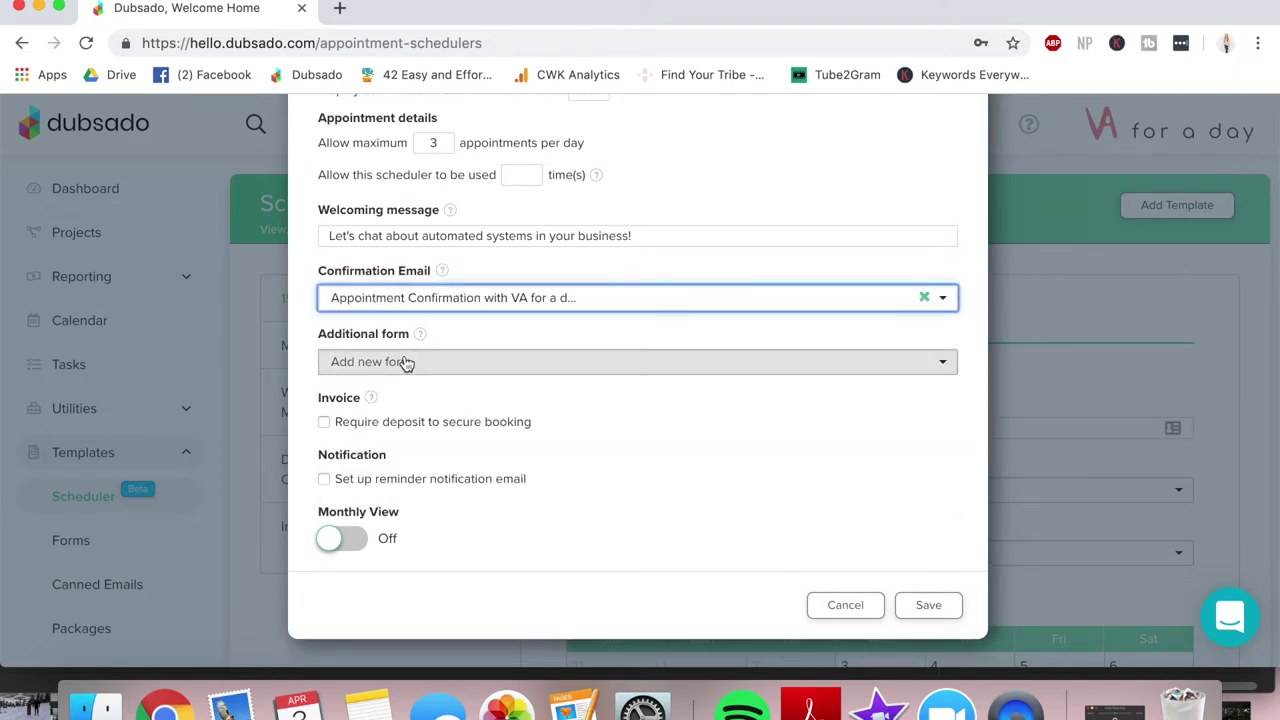
Enable reminder notification emails and add one 2 hours prior using the Appointment Reminder canned response.
{"action": "left_click", "coordinate": [323, 482]}
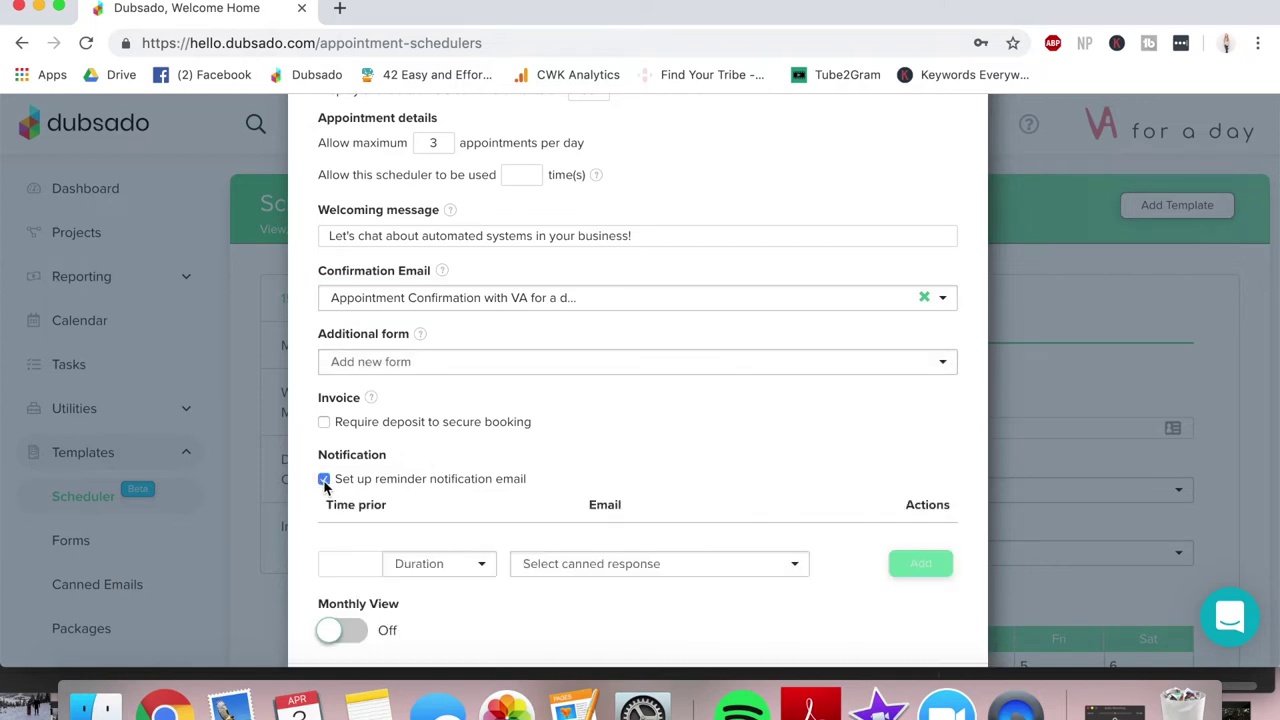
{"action": "left_click", "coordinate": [349, 563]}
{"action": "type", "text": "2"}
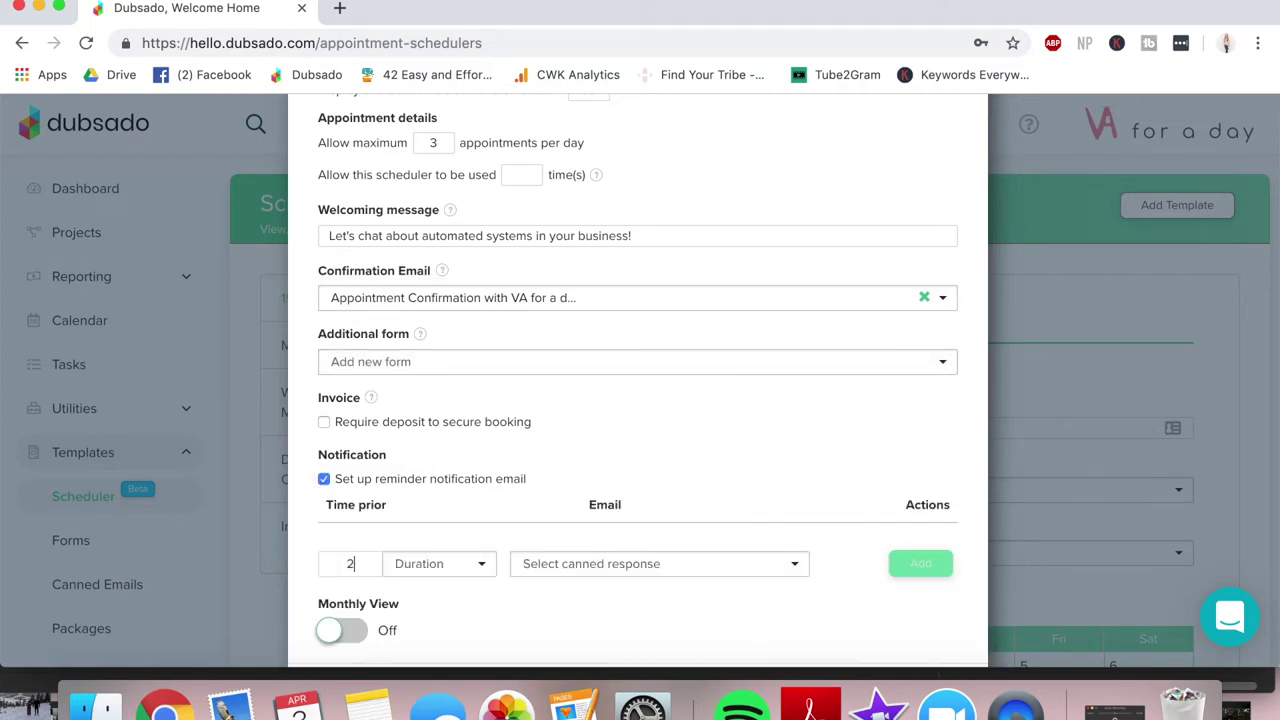
{"action": "left_click", "coordinate": [421, 572]}
{"action": "left_click", "coordinate": [417, 624]}
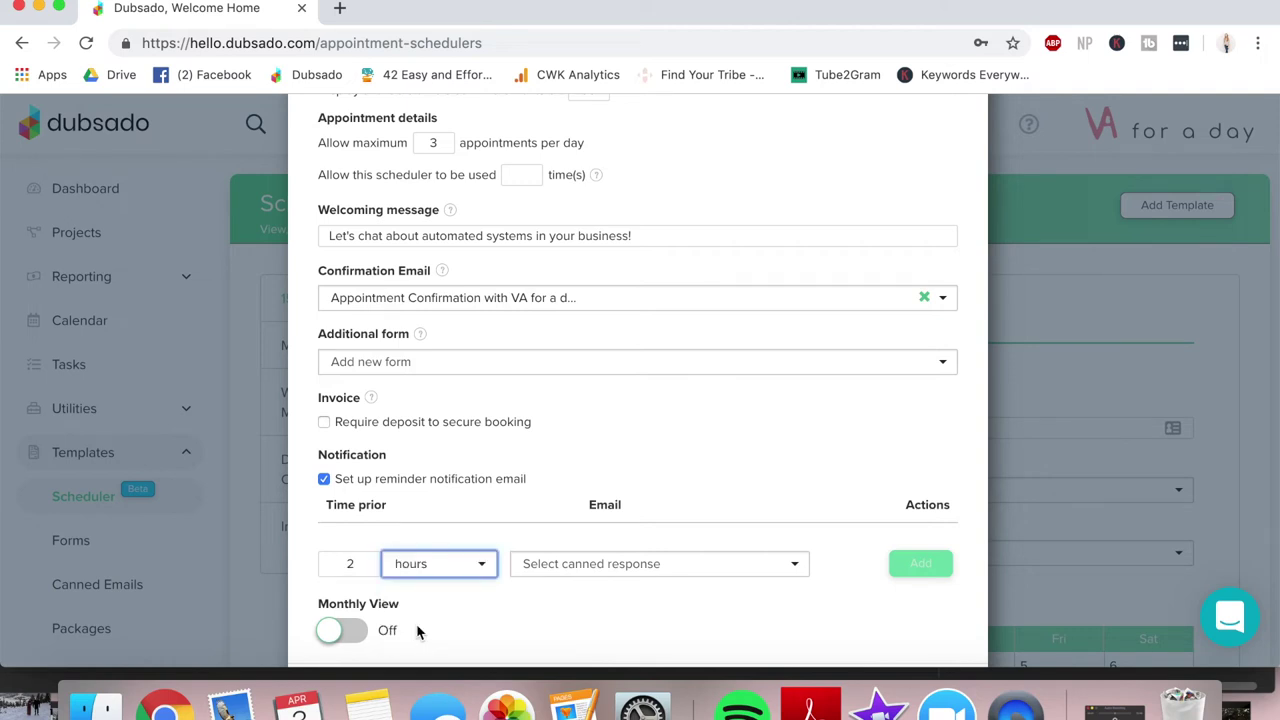
{"action": "left_click", "coordinate": [590, 572]}
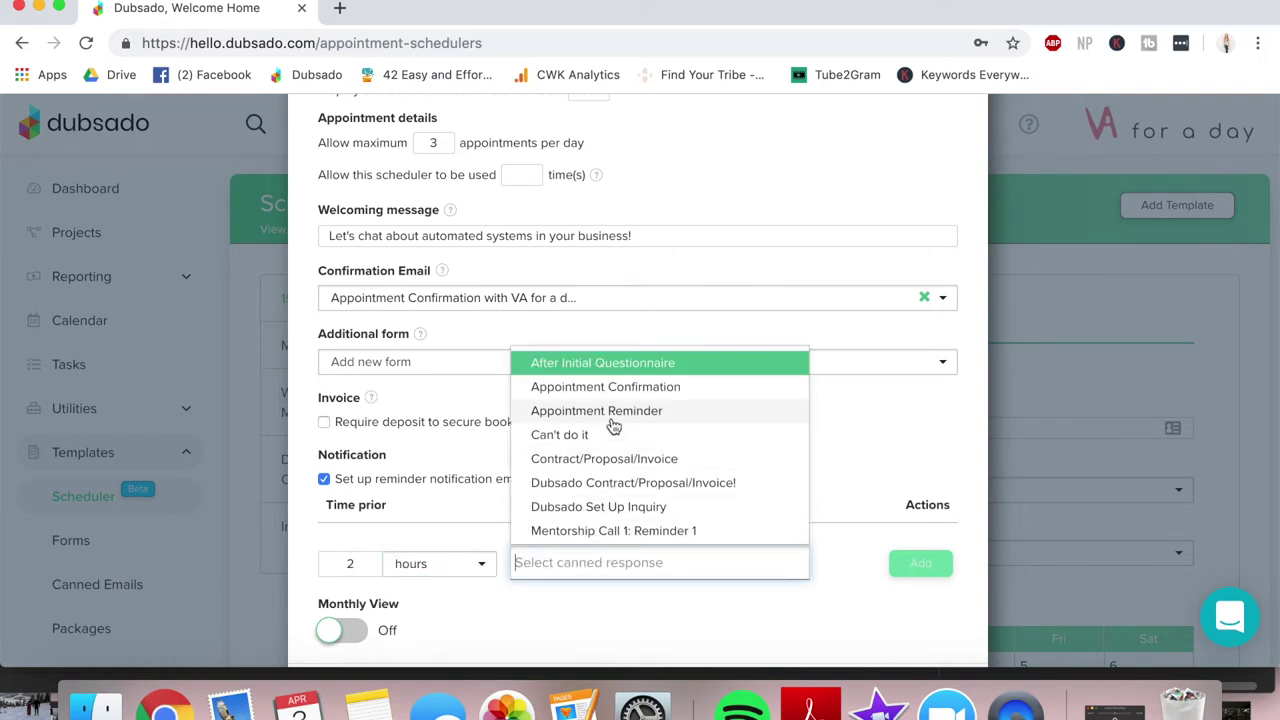
{"action": "left_click", "coordinate": [613, 426]}
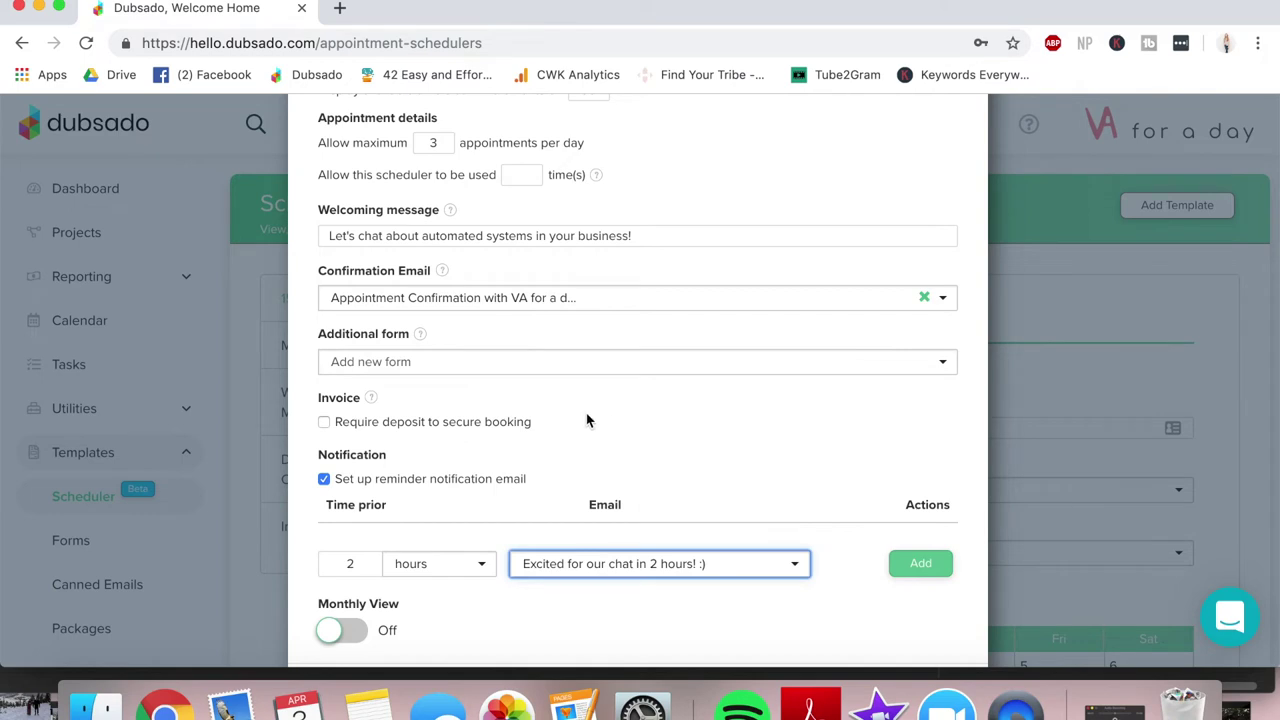
{"action": "left_click", "coordinate": [906, 565]}
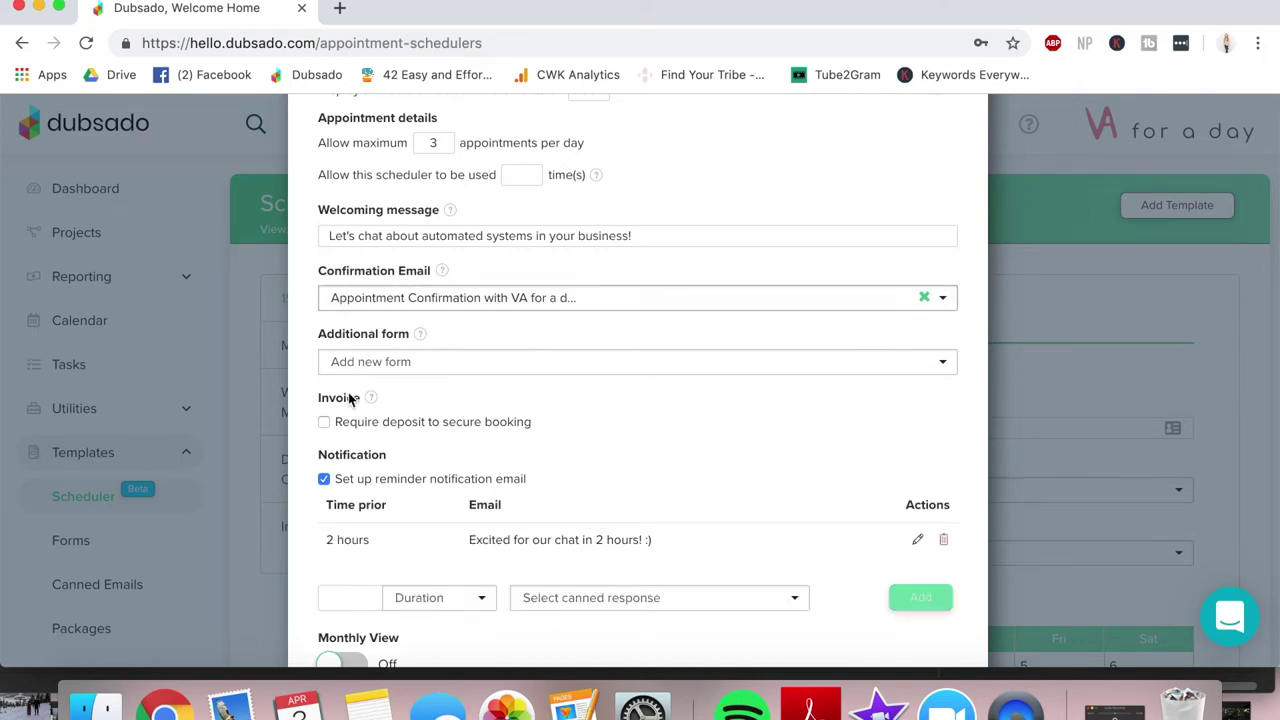
{"action": "mouse_move", "coordinate": [421, 339]}
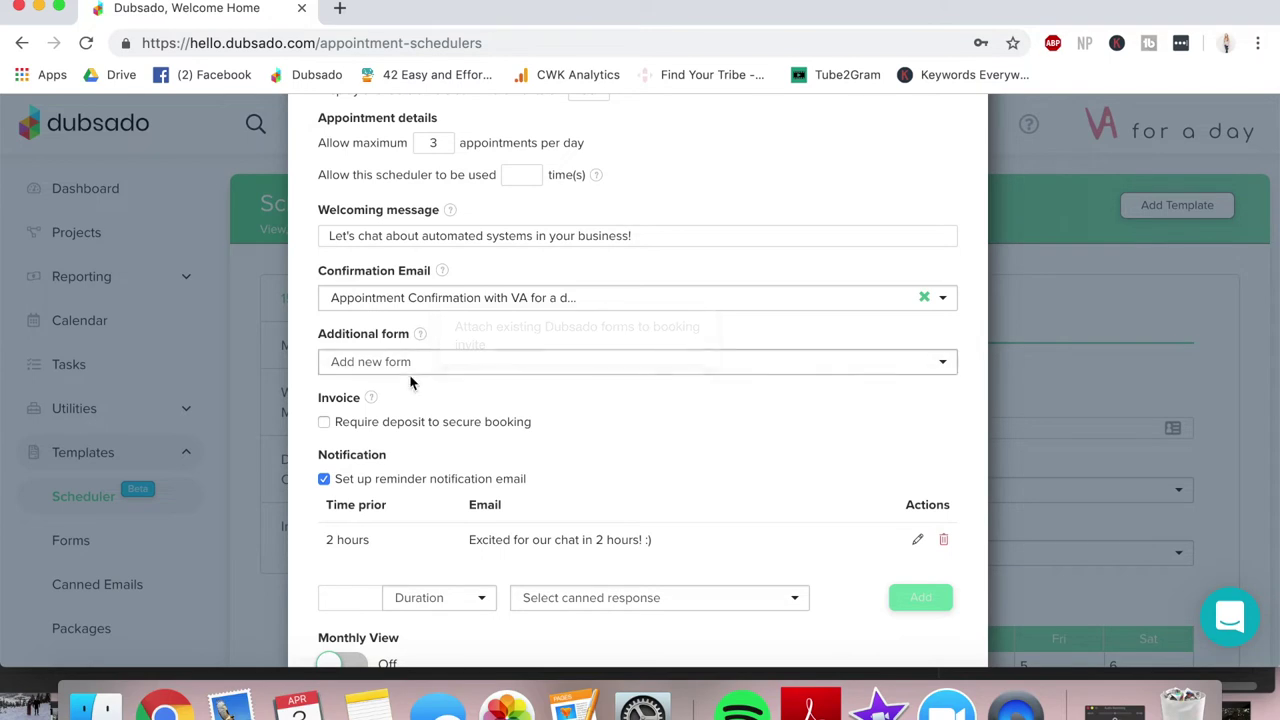
{"action": "scroll", "coordinate": [410, 382], "scroll_direction": "down", "scroll_amount": 2}
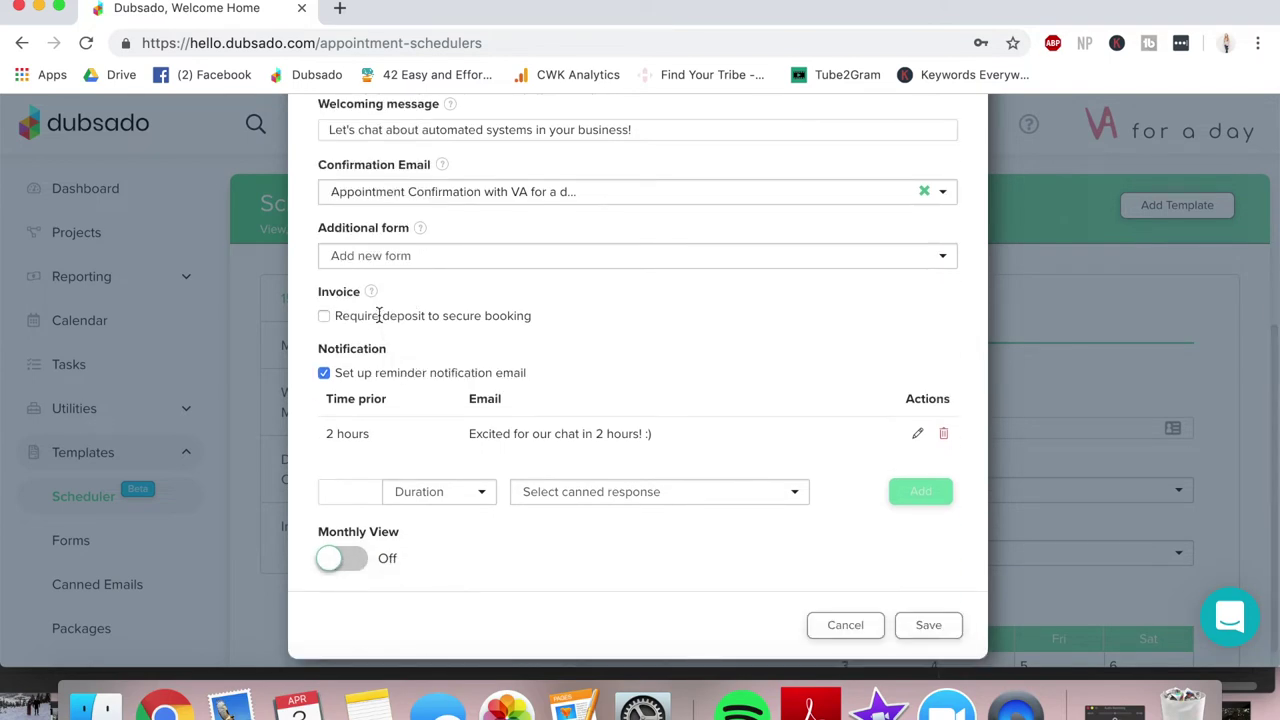
{"action": "left_click", "coordinate": [324, 316]}
{"action": "left_click", "coordinate": [388, 392]}
{"action": "left_click", "coordinate": [482, 416]}
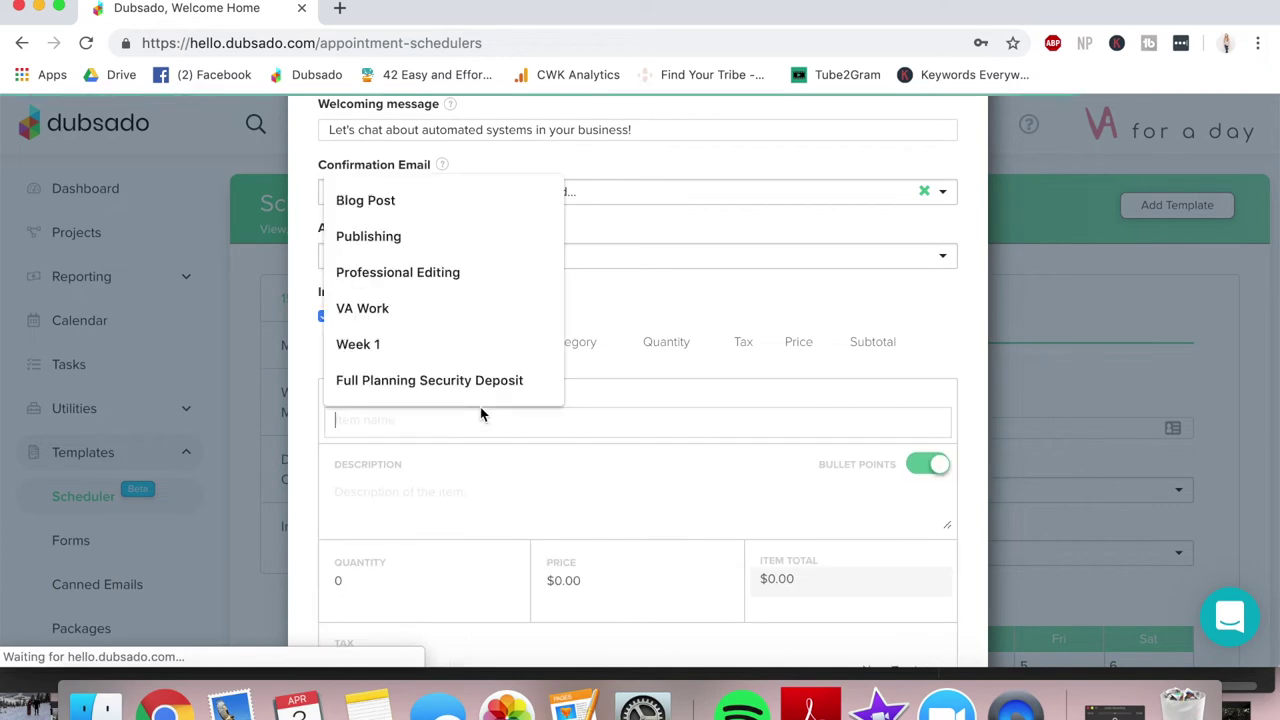
{"action": "type", "text": "Coaching"}
{"action": "scroll", "coordinate": [480, 414], "scroll_direction": "down", "scroll_amount": 2}
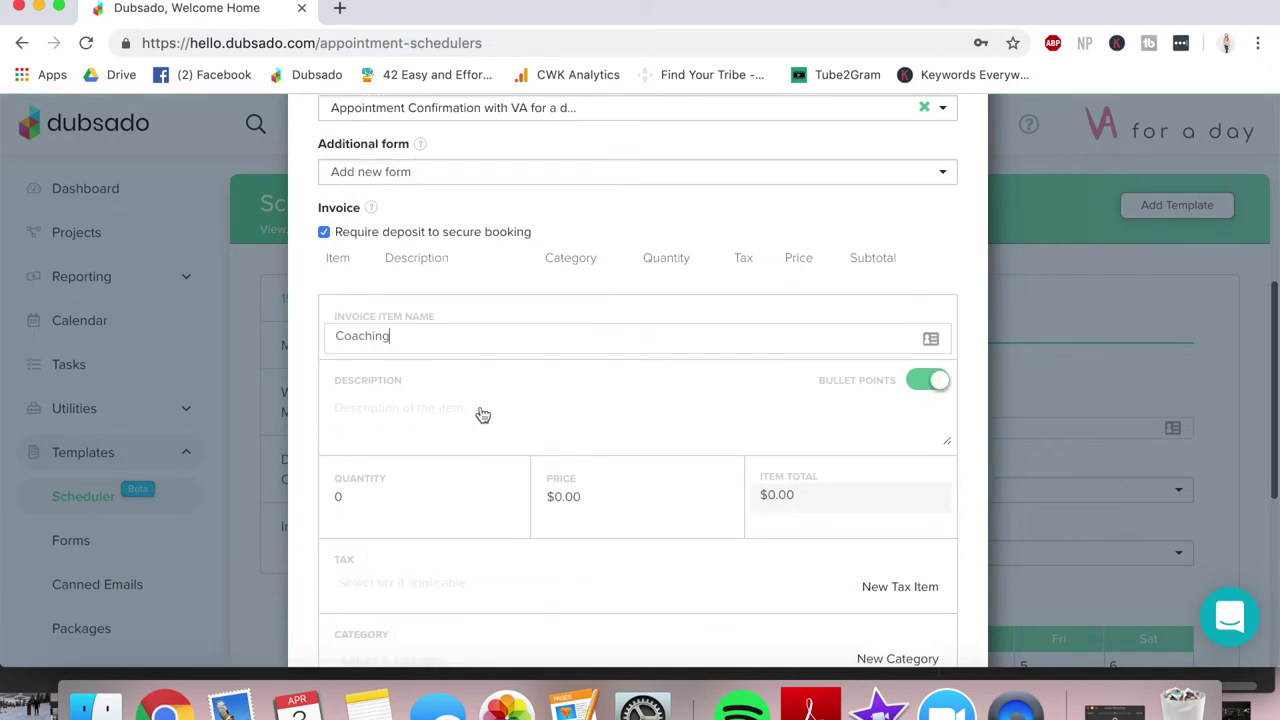
{"action": "scroll", "coordinate": [591, 494], "scroll_direction": "down", "scroll_amount": 3}
{"action": "left_click", "coordinate": [913, 553]}
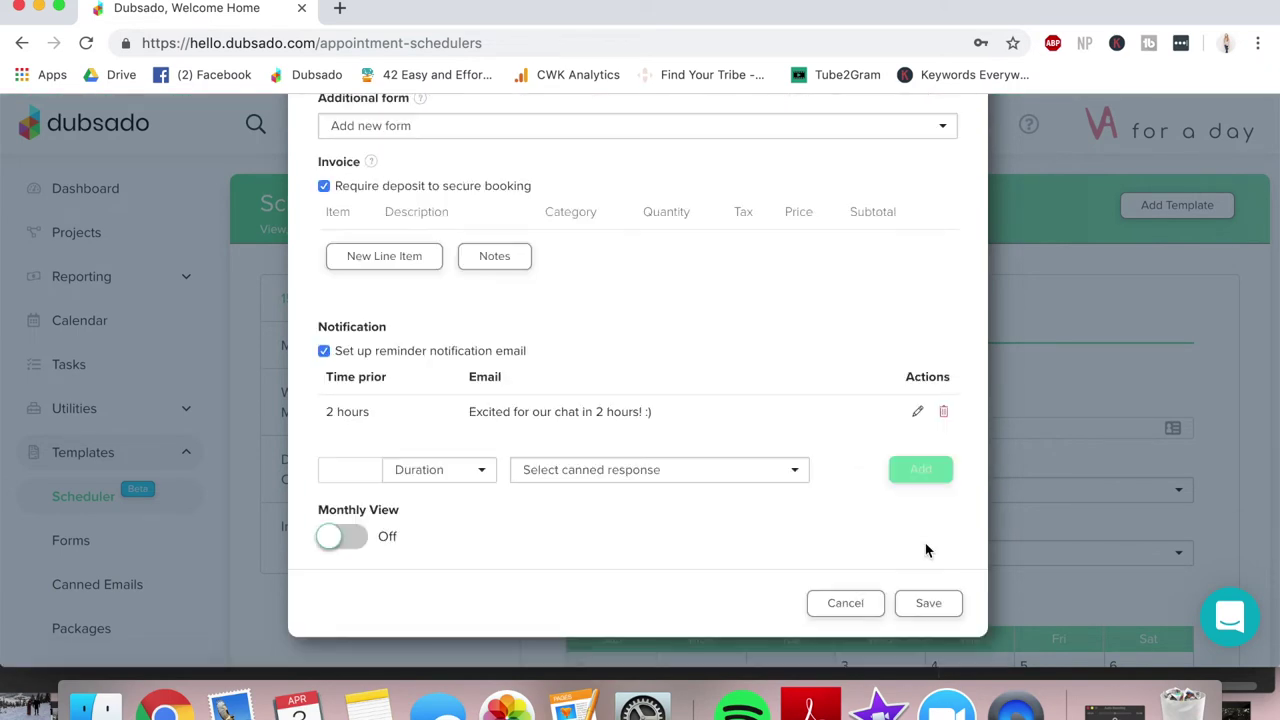
{"action": "scroll", "coordinate": [489, 323], "scroll_direction": "up", "scroll_amount": 2}
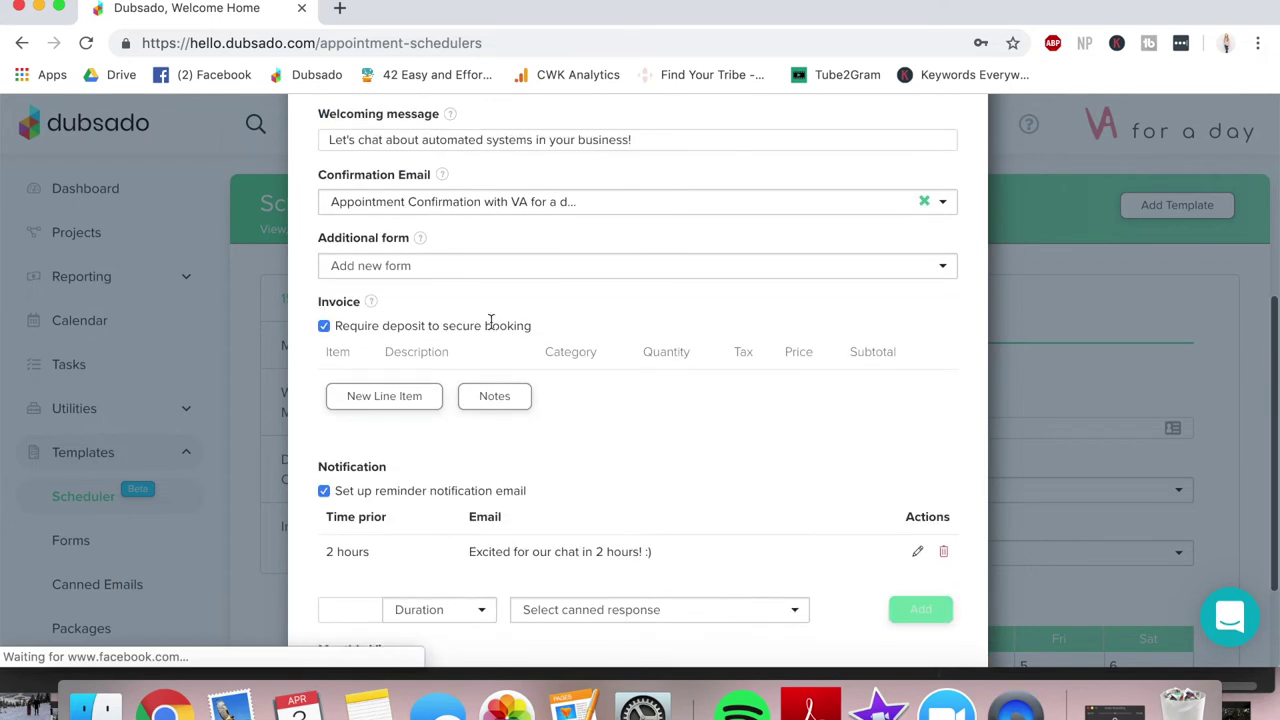
{"action": "left_click", "coordinate": [324, 326]}
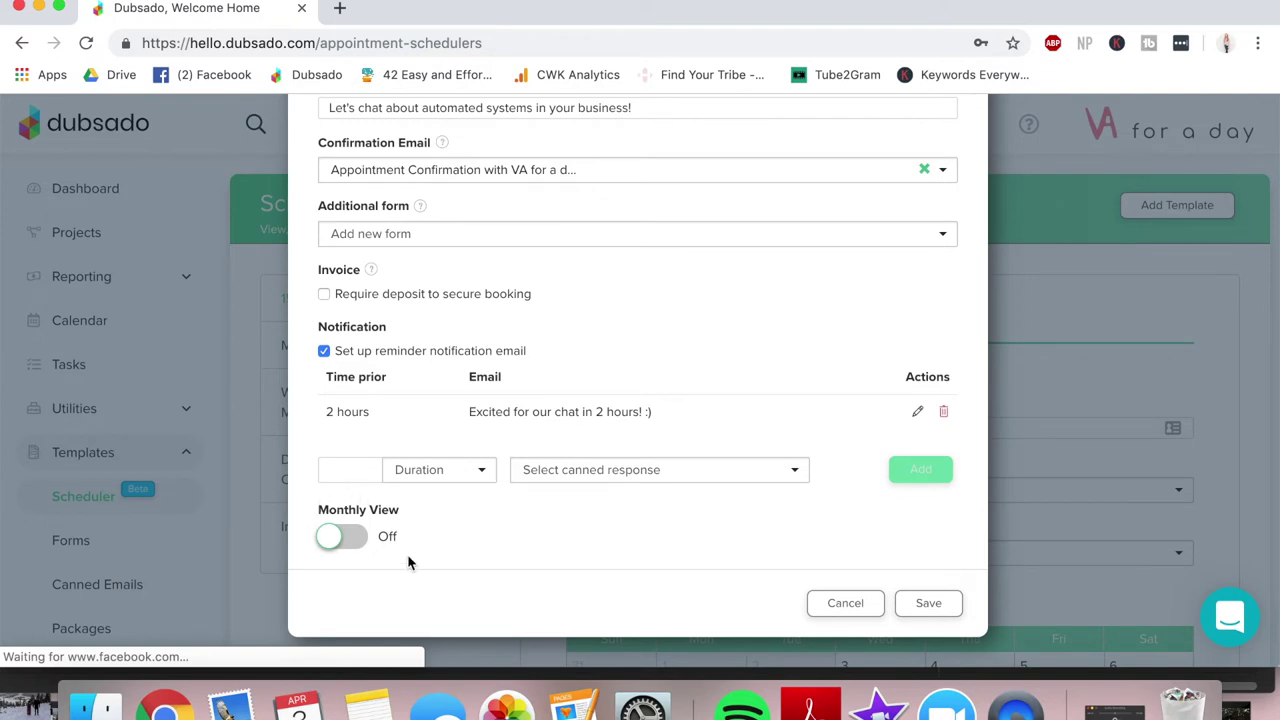
Save the scheduler template and open the first Initial Inquiry lead capture form for editing.
{"action": "left_click", "coordinate": [930, 604]}
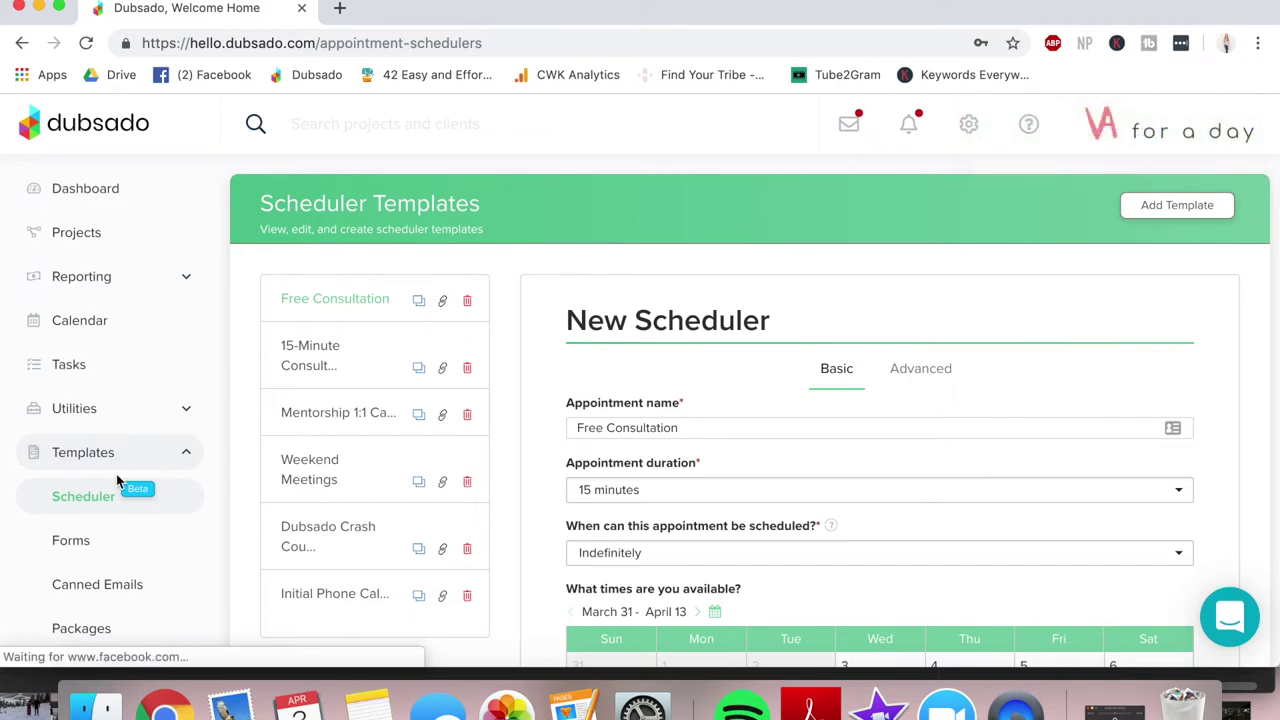
{"action": "scroll", "coordinate": [106, 497], "scroll_direction": "down", "scroll_amount": 3}
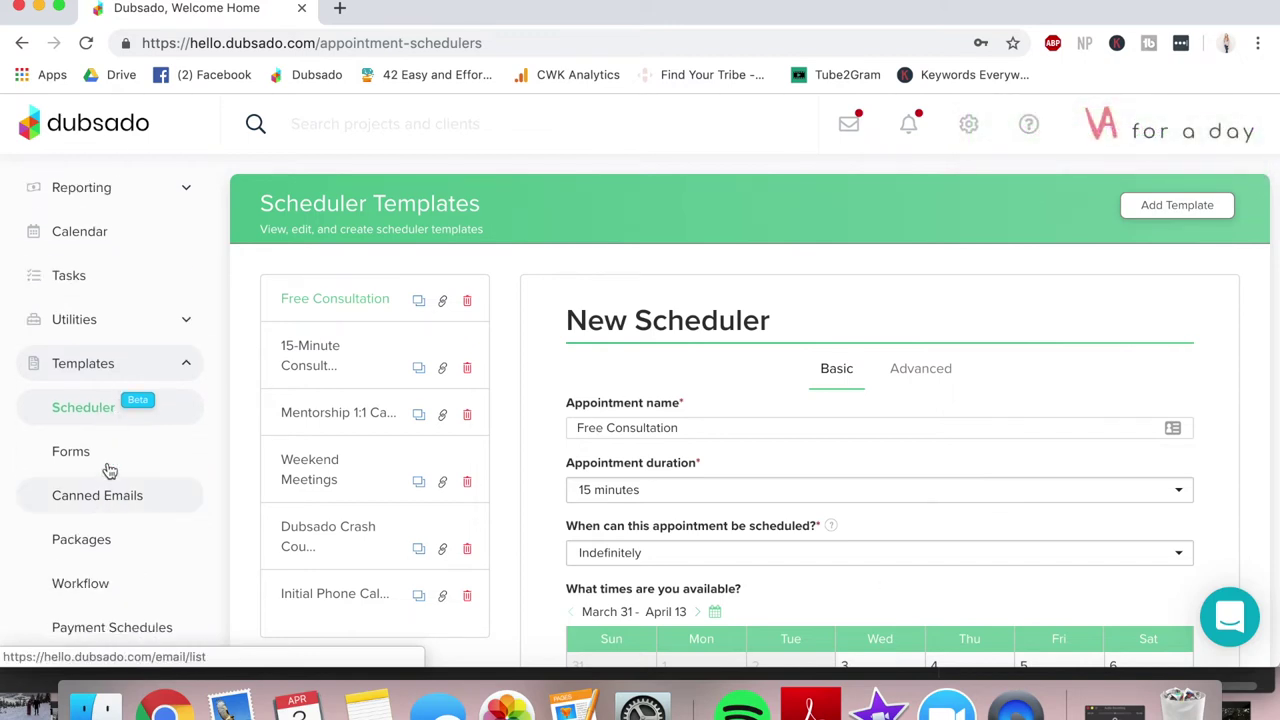
{"action": "left_click", "coordinate": [97, 443]}
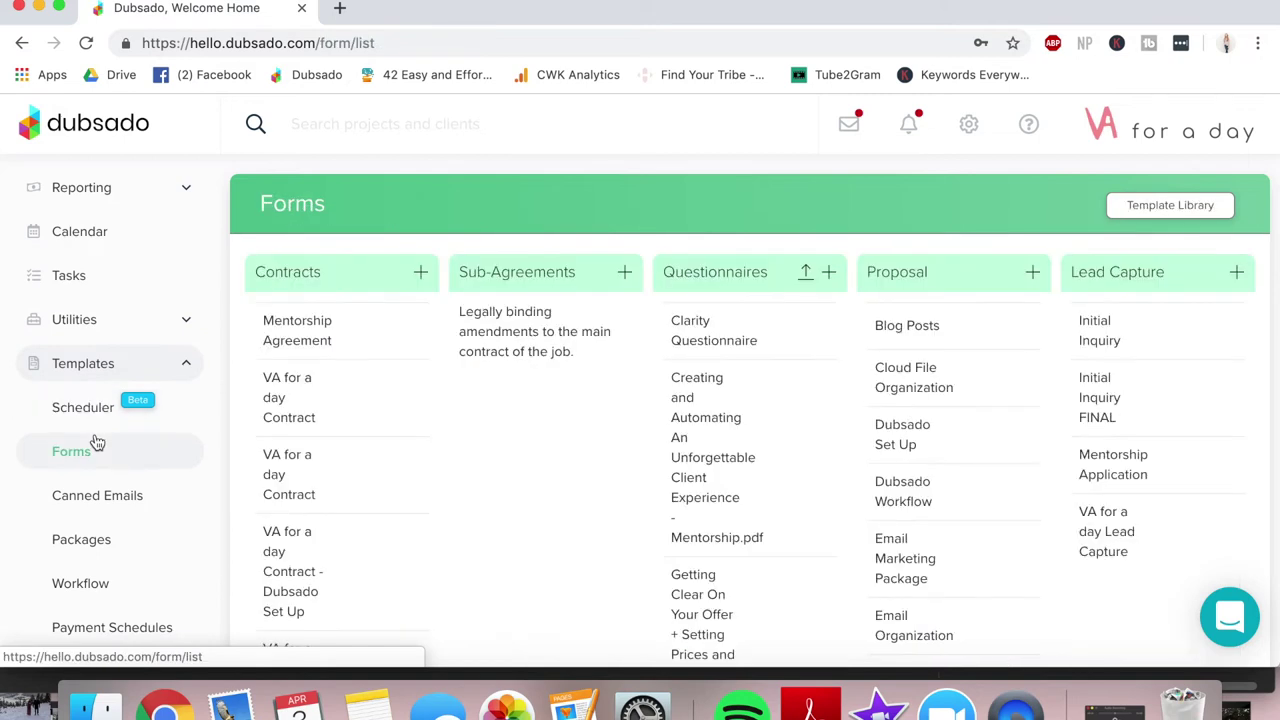
{"action": "left_click", "coordinate": [1111, 334]}
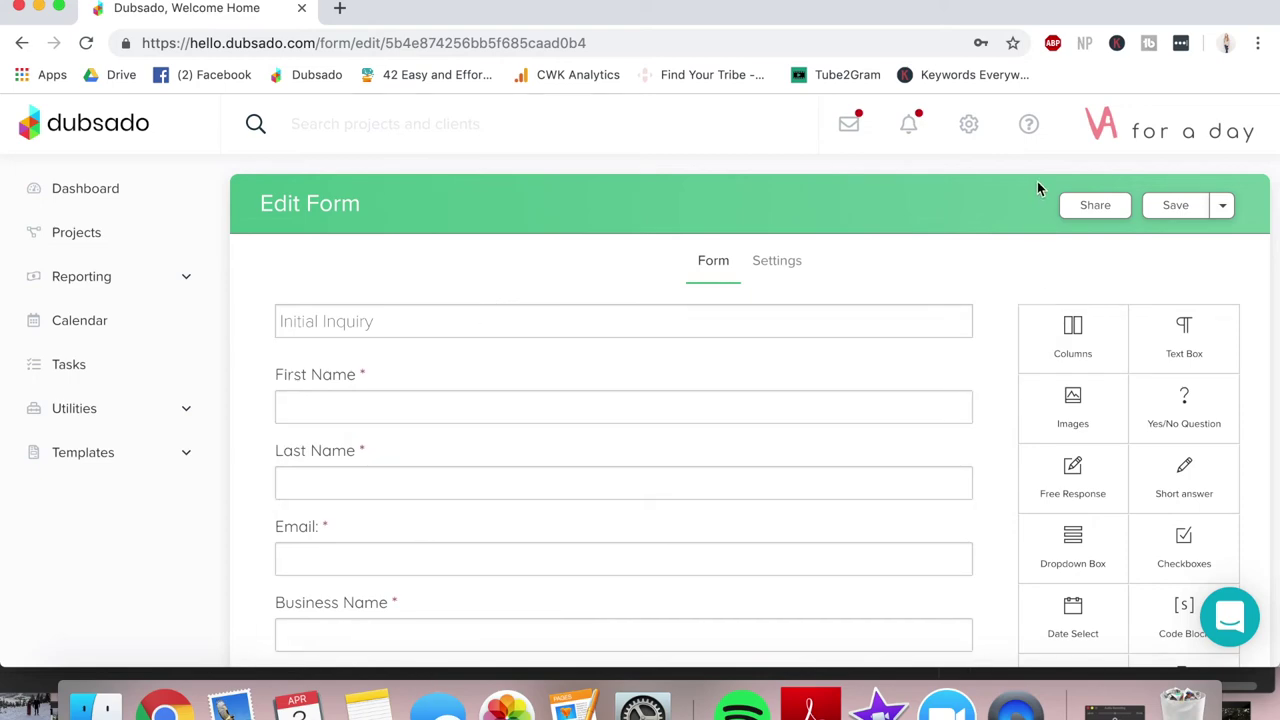
View the lead capture form's sharing options, highlighting its iframe code and direct link, and close them.
{"action": "left_click", "coordinate": [1095, 205]}
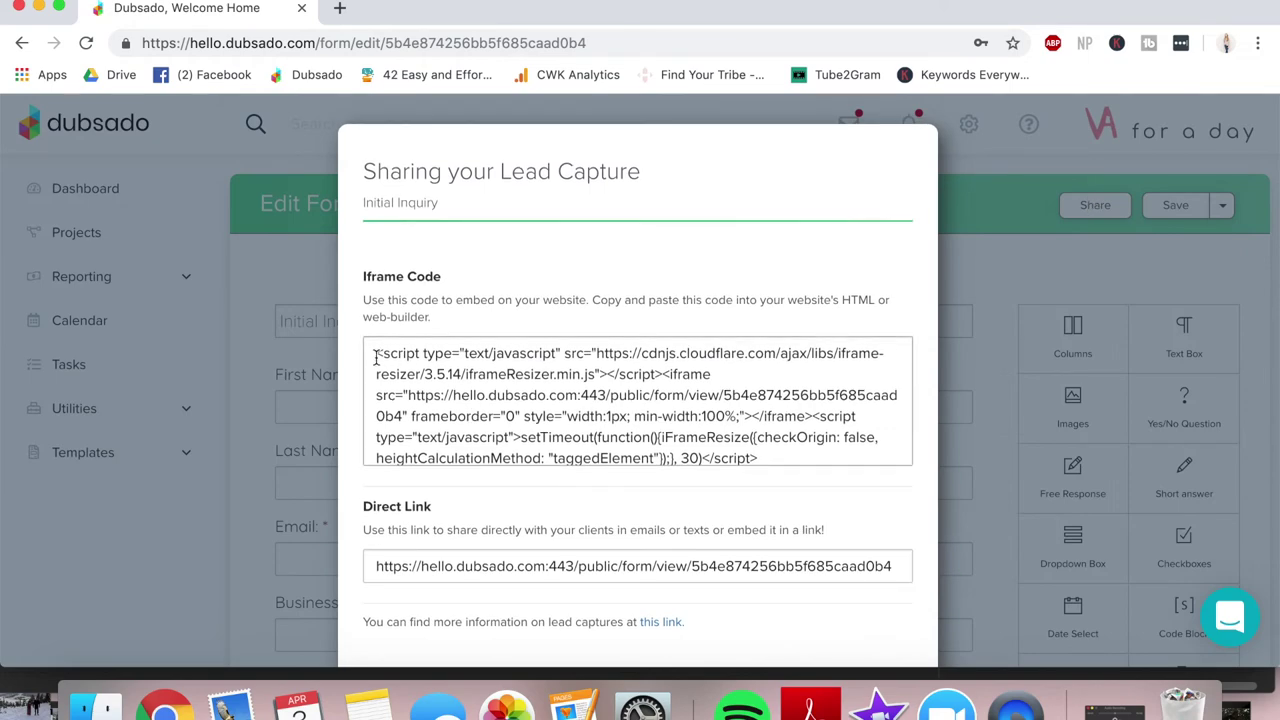
{"action": "left_click_drag", "start_coordinate": [376, 352], "coordinate": [843, 503]}
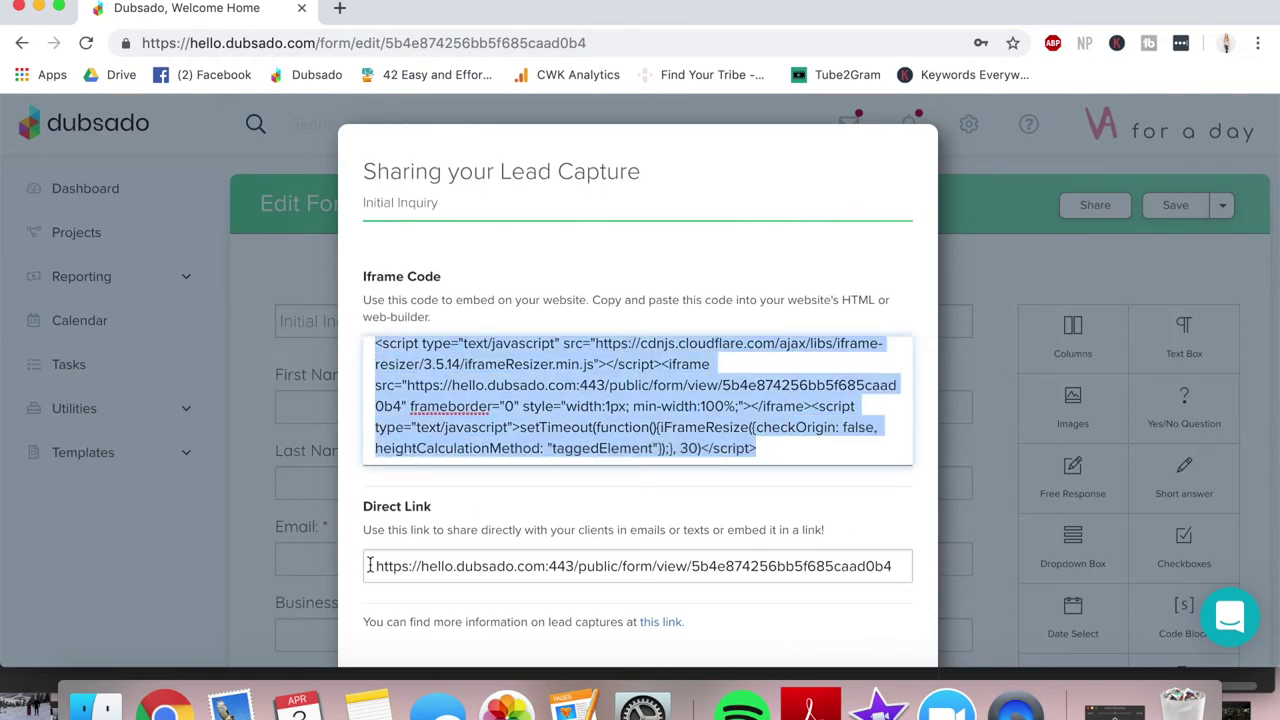
{"action": "left_click_drag", "start_coordinate": [368, 565], "coordinate": [1009, 592]}
{"action": "left_click", "coordinate": [1078, 586]}
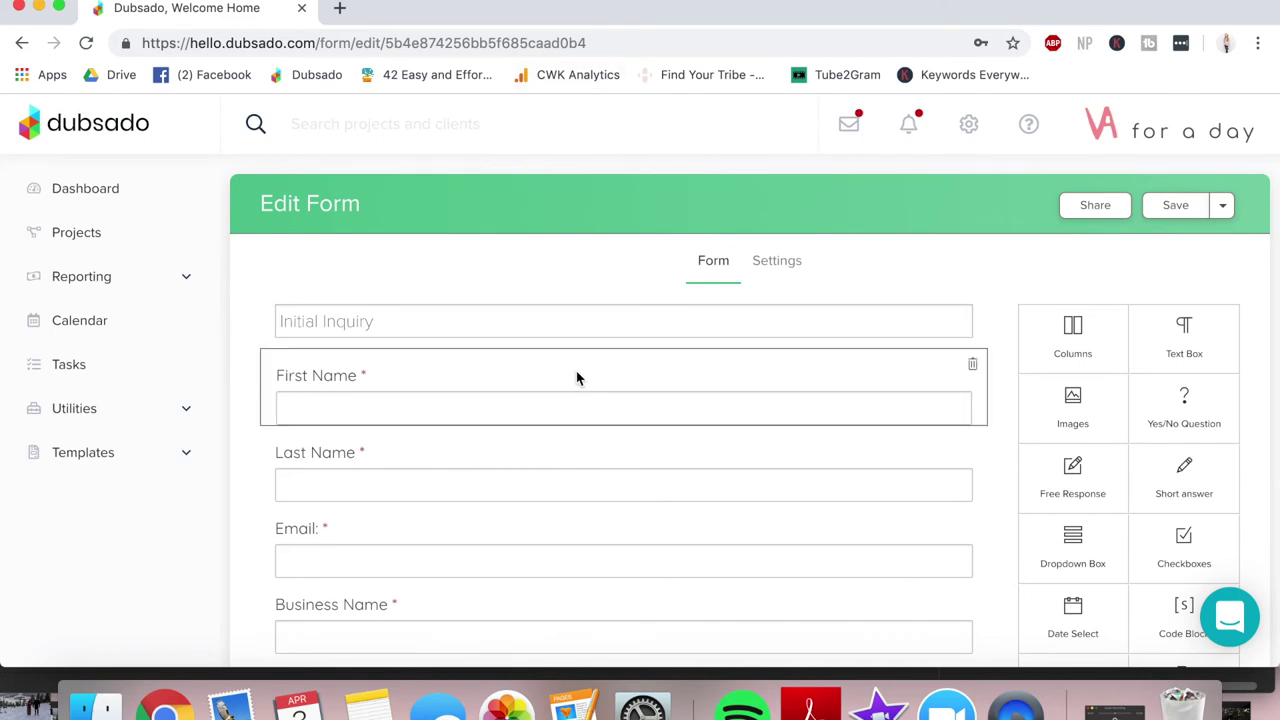
Open the lead capture form's settings and select the entire Redirect URL under the lead capture options.
{"action": "scroll", "coordinate": [555, 440], "scroll_direction": "down", "scroll_amount": 1}
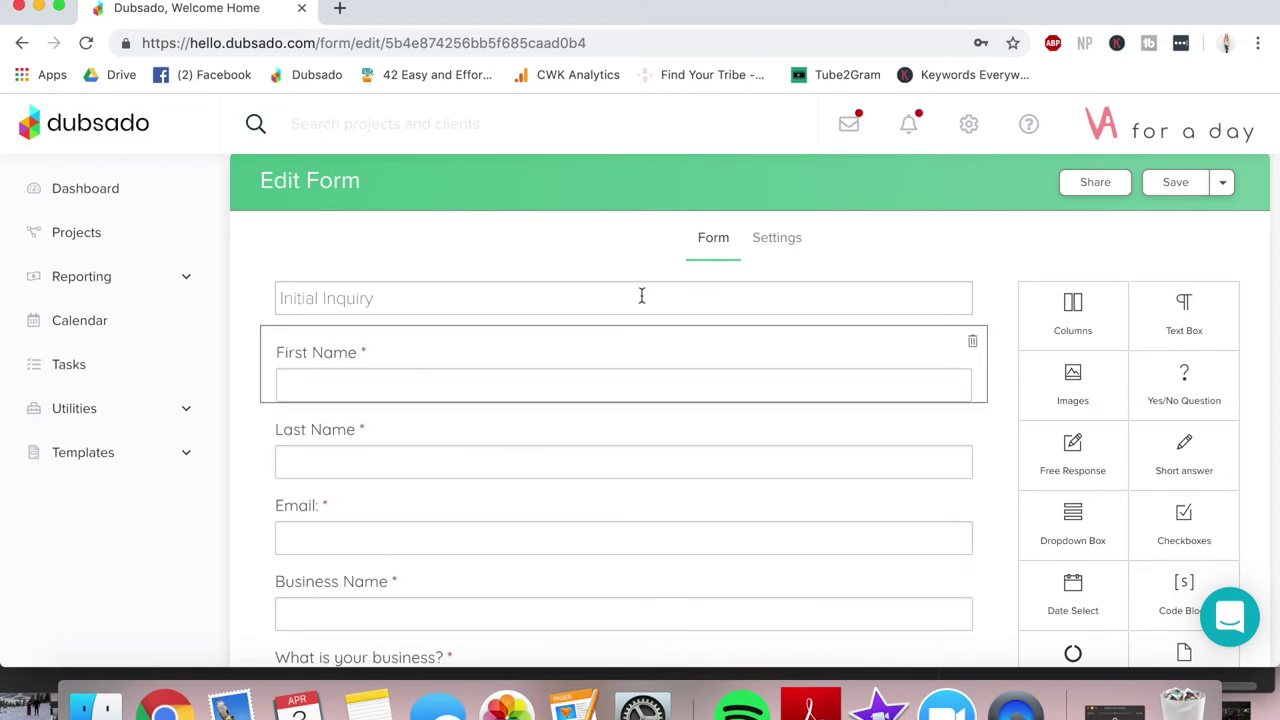
{"action": "left_click", "coordinate": [760, 252]}
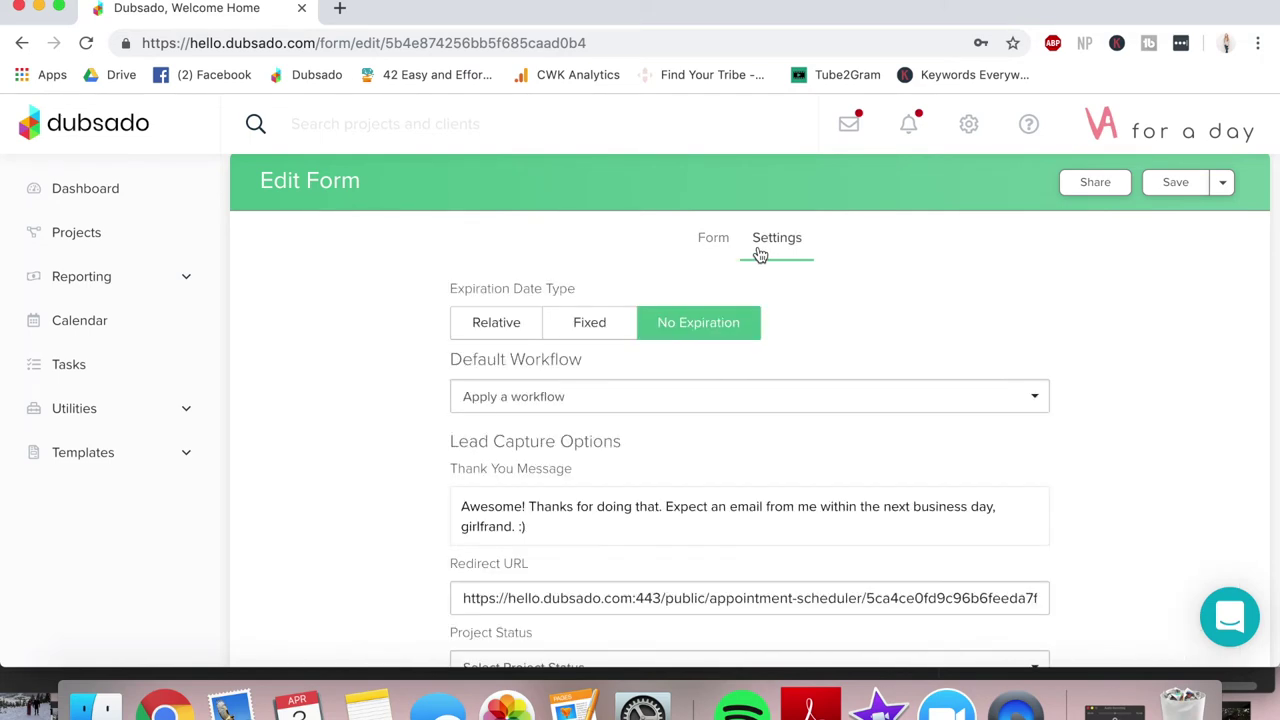
{"action": "scroll", "coordinate": [540, 553], "scroll_direction": "down", "scroll_amount": 3}
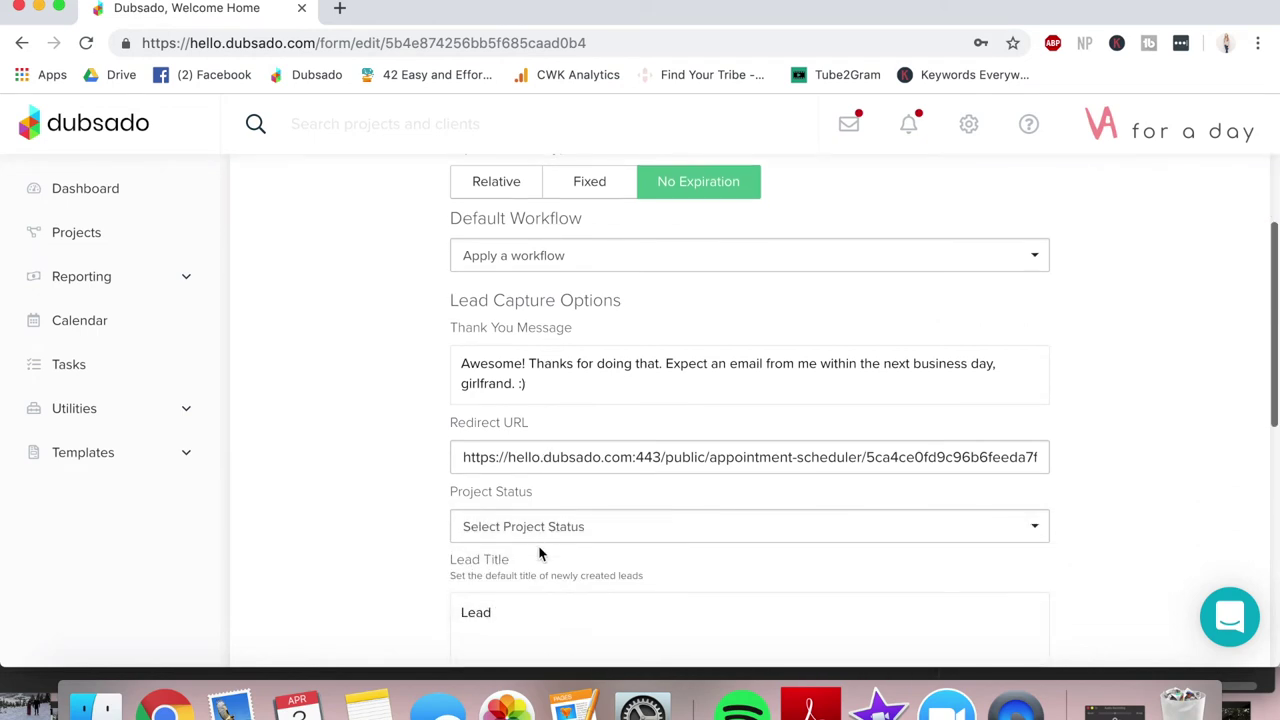
{"action": "left_click_drag", "start_coordinate": [461, 457], "coordinate": [1123, 465]}
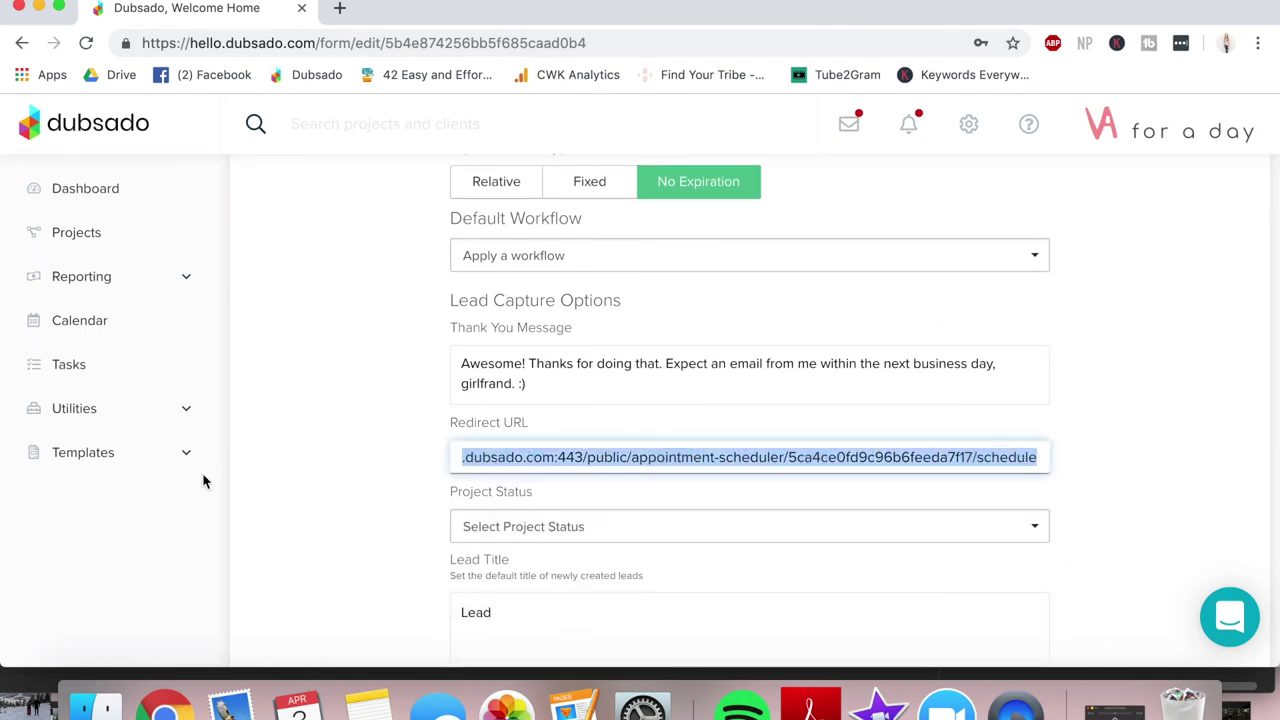
Open the scheduler templates, copy the Free Consultation template's direct link from its sharing options, and close them.
{"action": "left_click", "coordinate": [134, 463]}
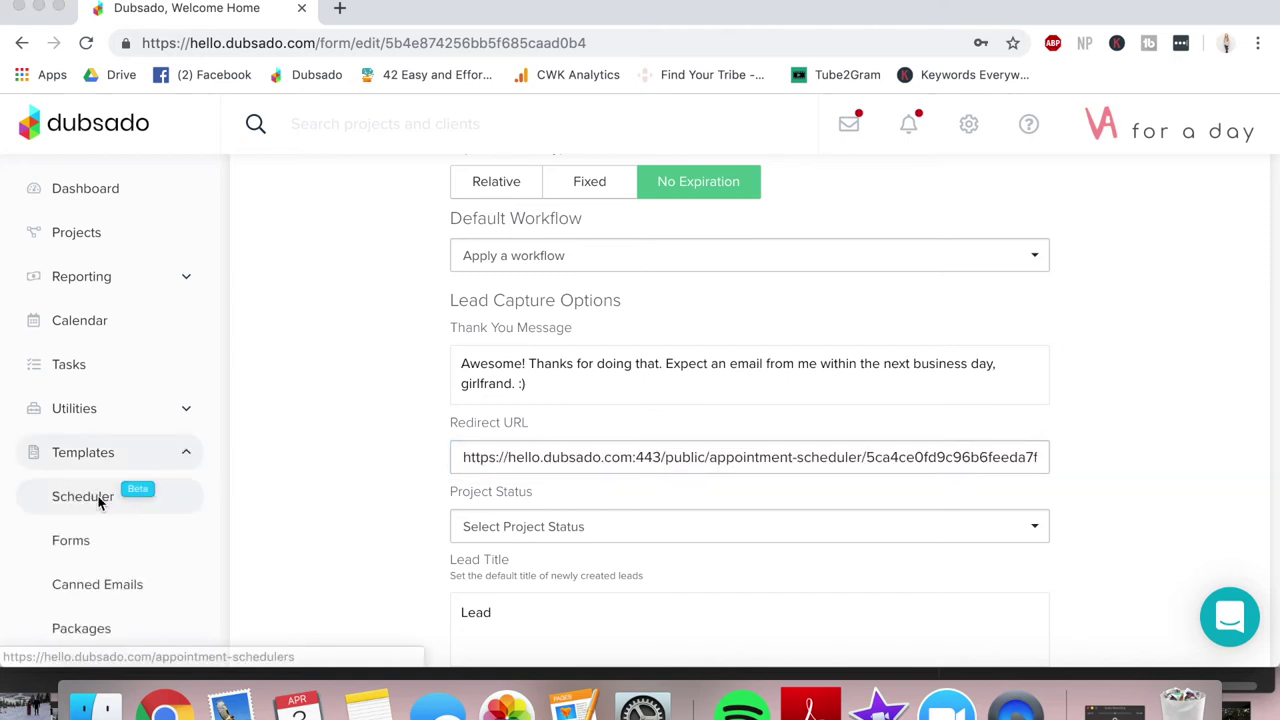
{"action": "left_click", "coordinate": [98, 503]}
{"action": "left_click", "coordinate": [810, 182]}
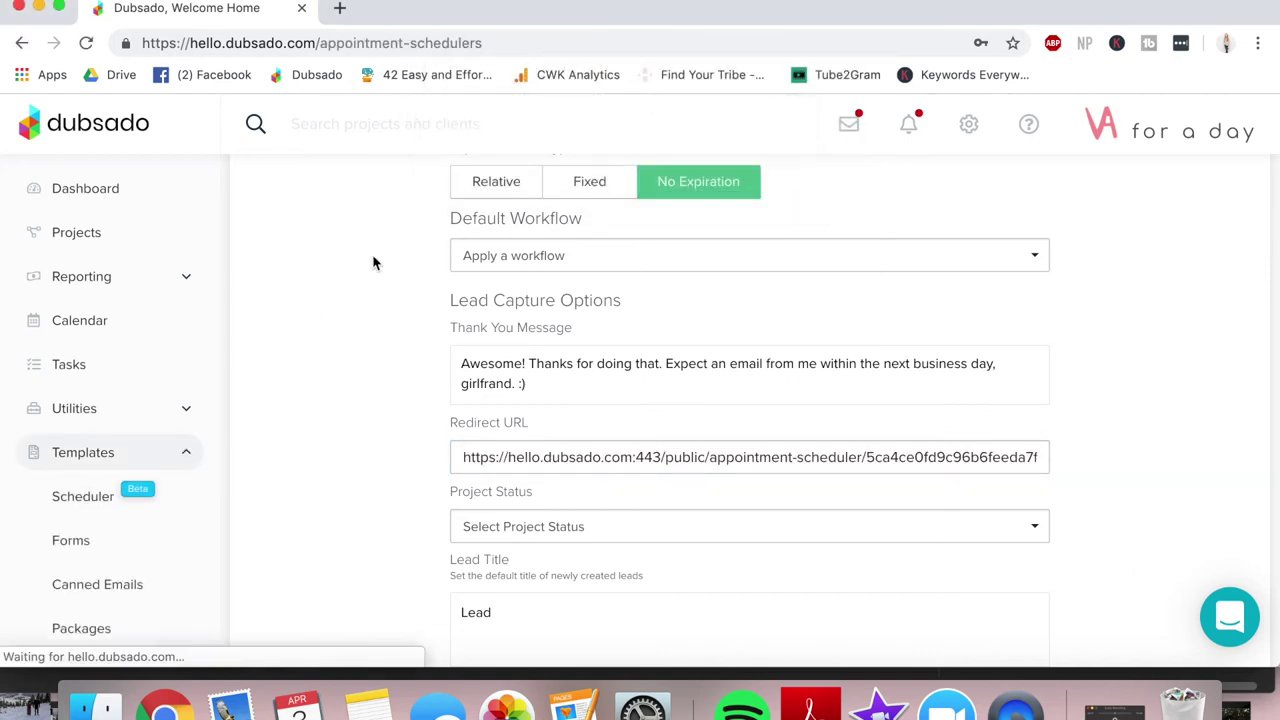
{"action": "left_click", "coordinate": [443, 300]}
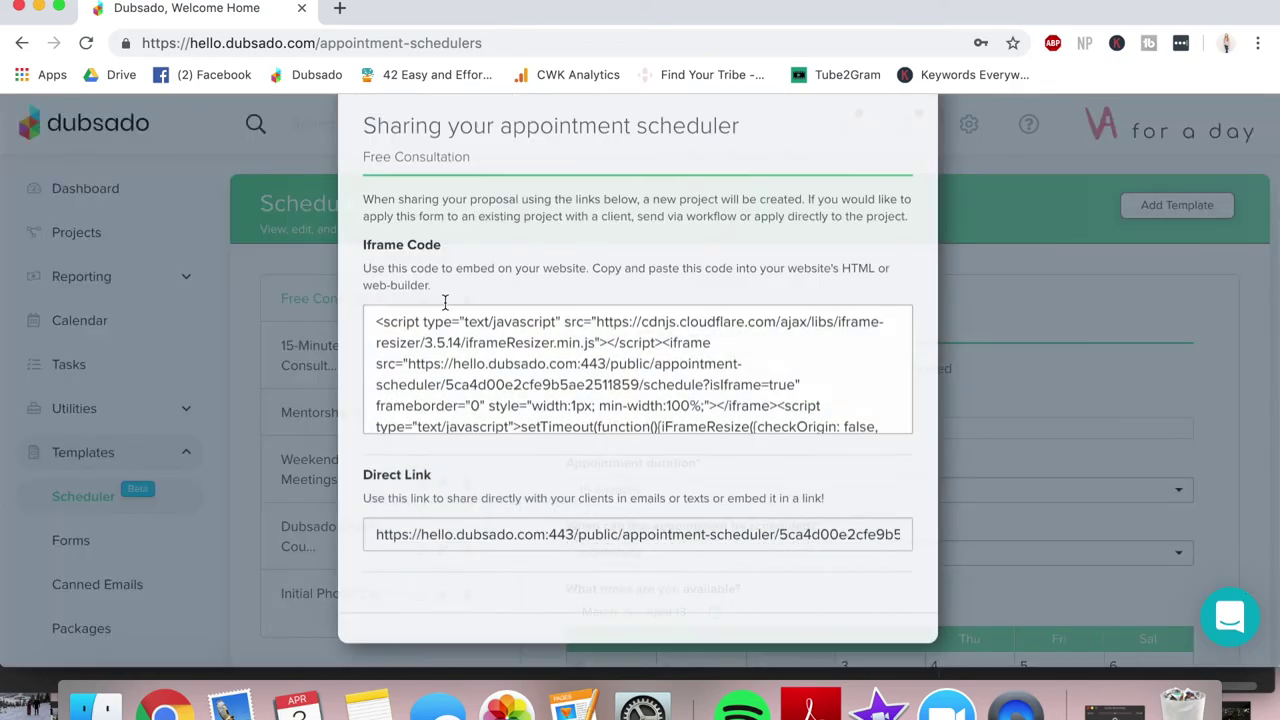
{"action": "left_click", "coordinate": [371, 580]}
{"action": "left_click", "coordinate": [1195, 592]}
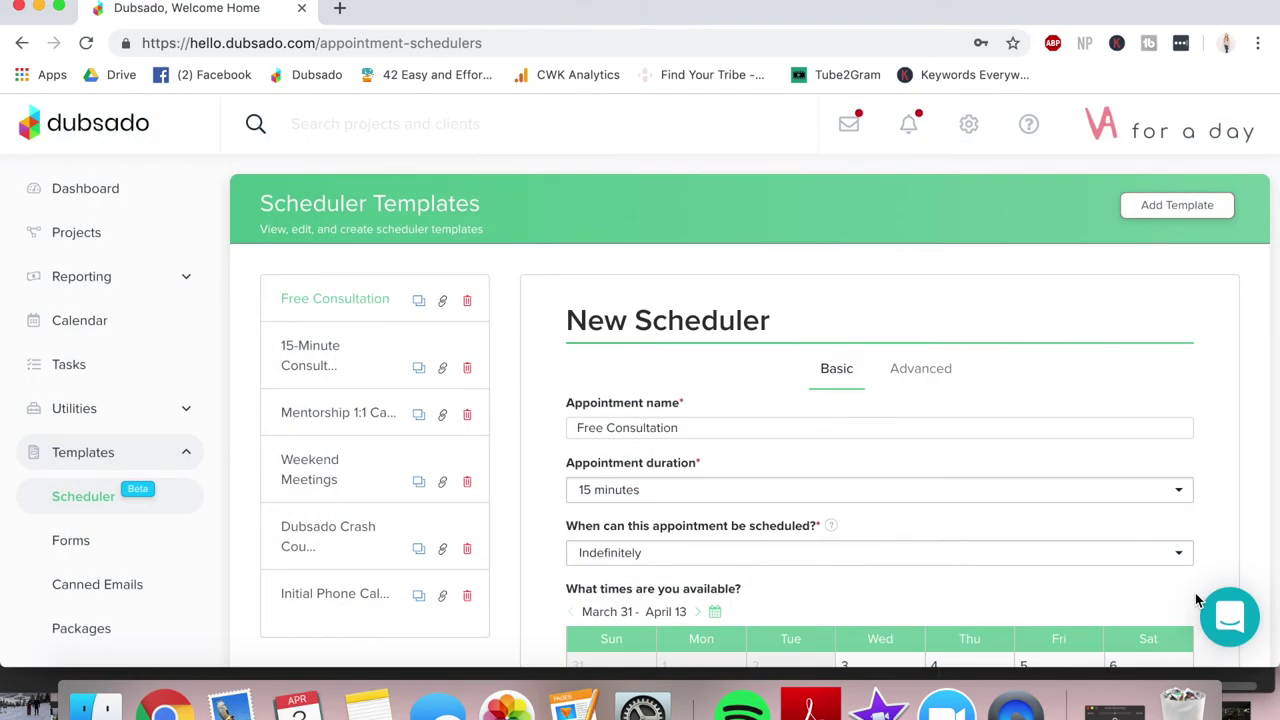
{"action": "left_click", "coordinate": [443, 300]}
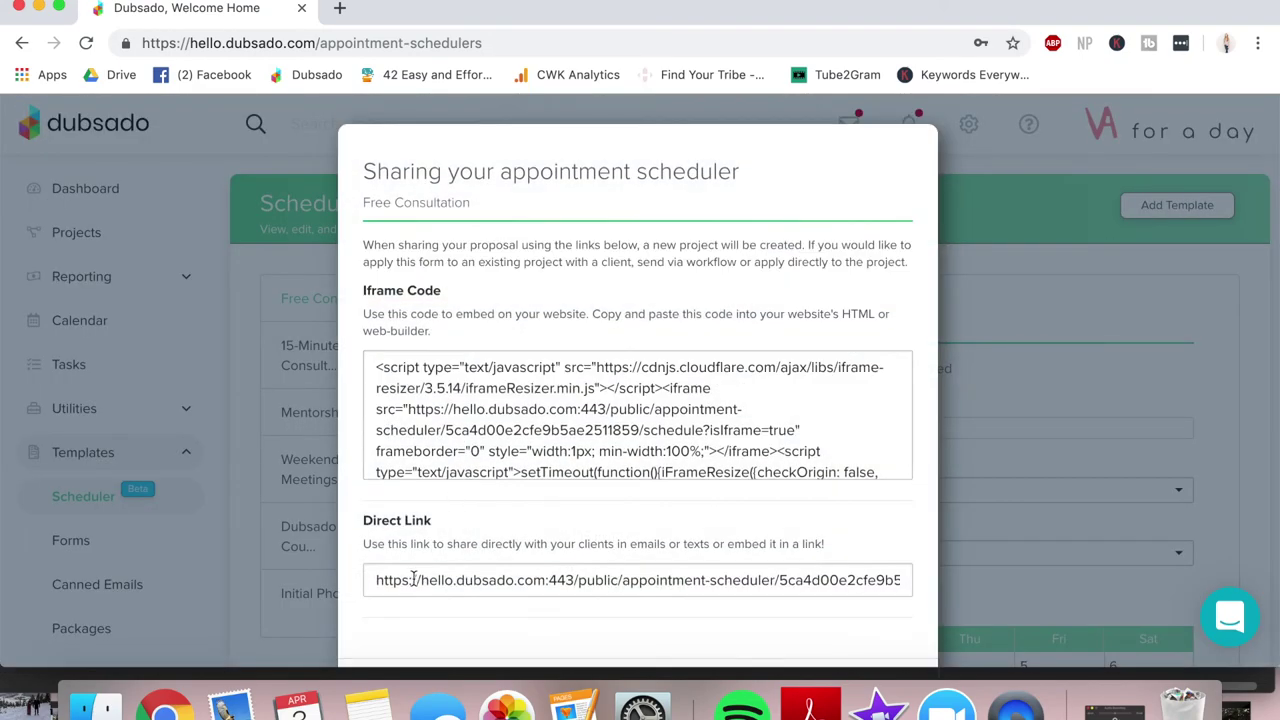
{"action": "left_click", "coordinate": [413, 580]}
{"action": "left_click", "coordinate": [973, 449]}
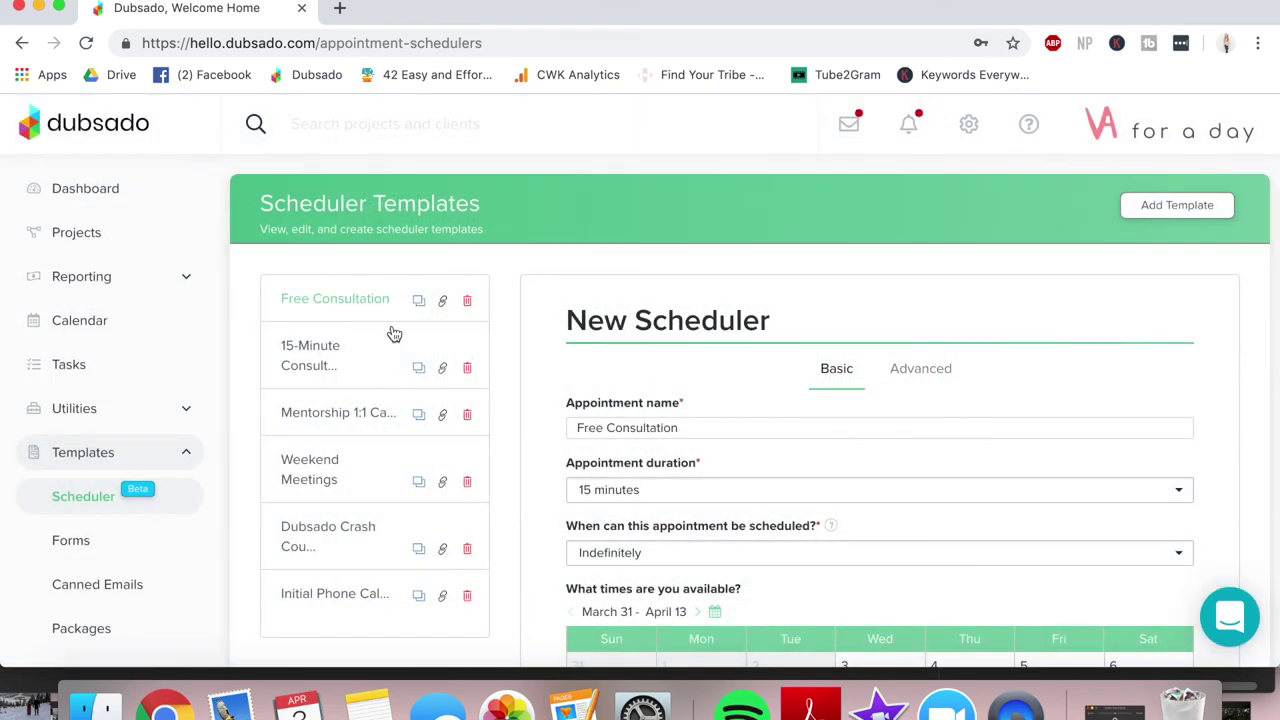
Replace the Redirect URL in the first Initial Inquiry form's settings with the copied Free Consultation scheduler link.
{"action": "left_click", "coordinate": [90, 538]}
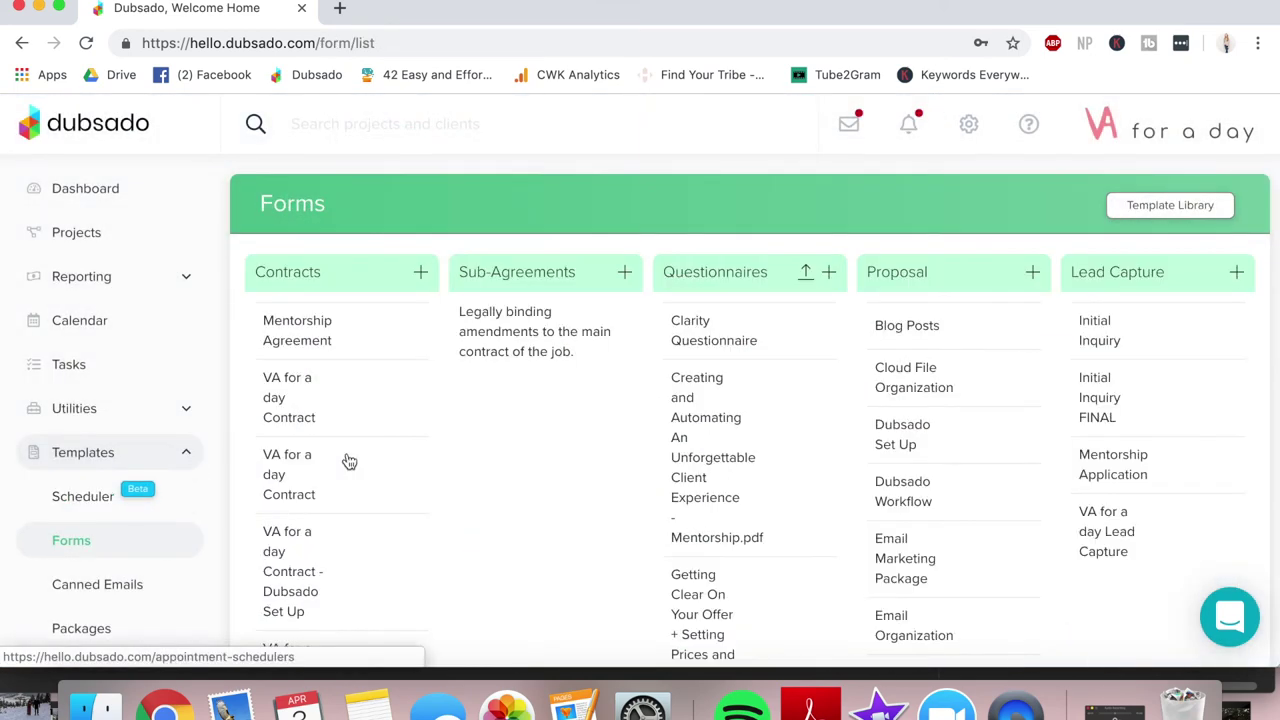
{"action": "left_click", "coordinate": [1100, 335]}
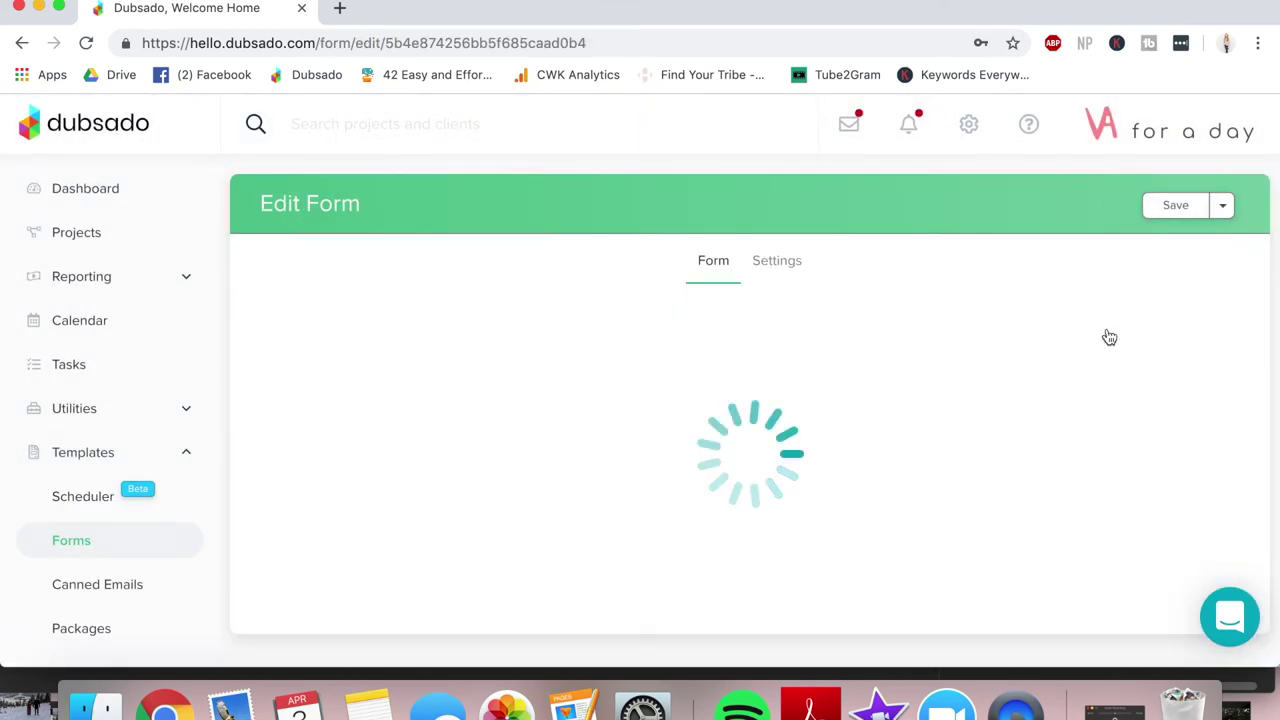
{"action": "left_click", "coordinate": [776, 266]}
{"action": "scroll", "coordinate": [650, 425], "scroll_direction": "down", "scroll_amount": 3}
{"action": "left_click", "coordinate": [628, 423]}
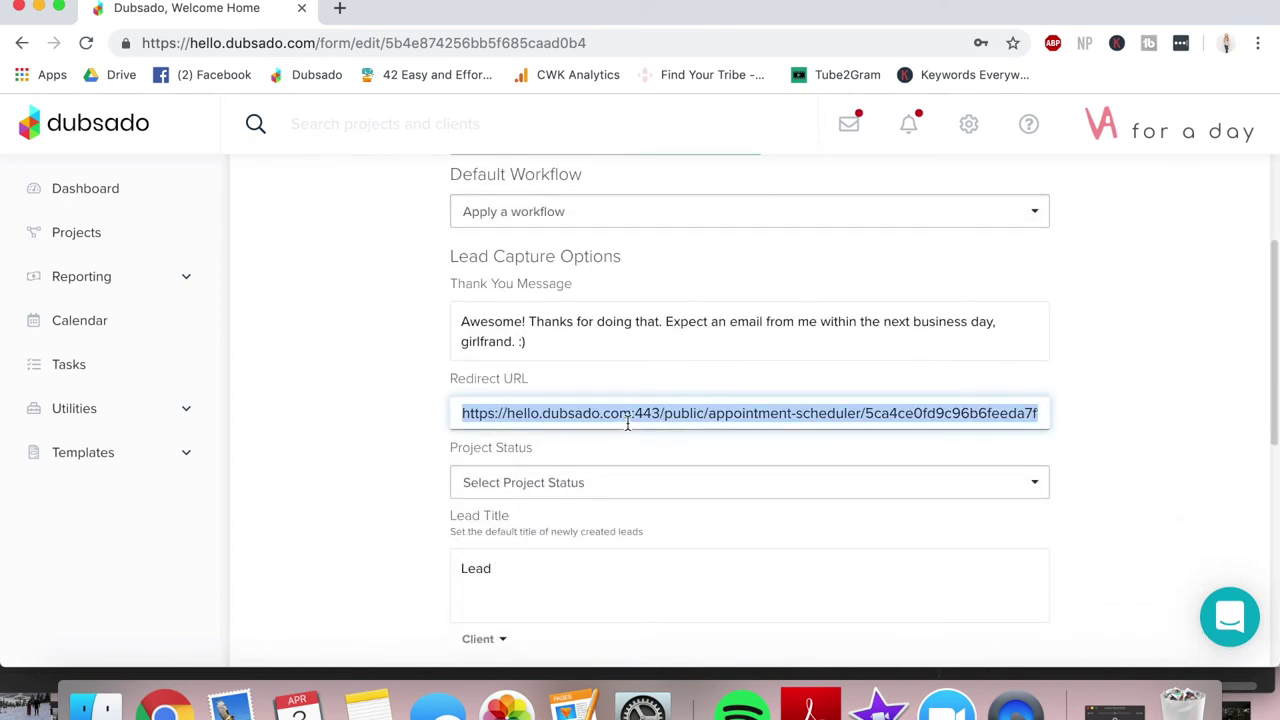
{"action": "type", "text": "https://hello.dubsado.com:443/public/appointment-scheduler/5ca4d00e2cfe9b5ae251f859/schedule"}
{"action": "left_click", "coordinate": [1064, 447]}
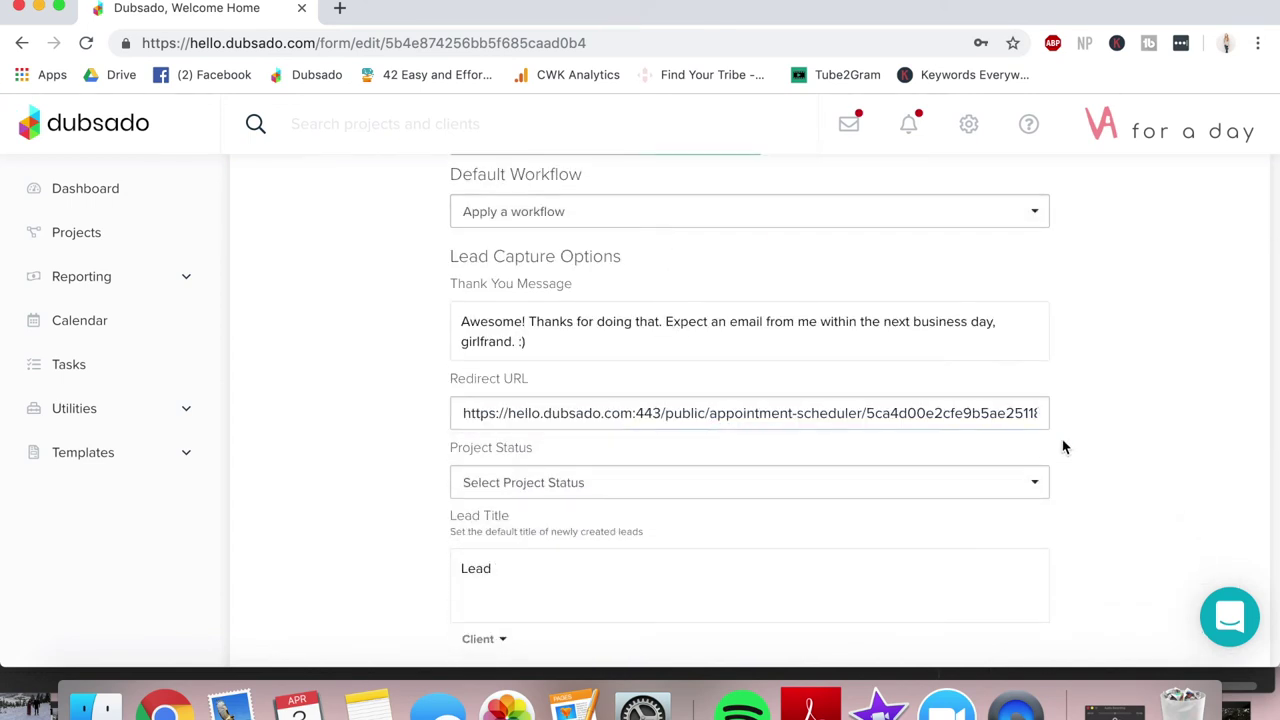
{"action": "scroll", "coordinate": [771, 360], "scroll_direction": "up", "scroll_amount": 3}
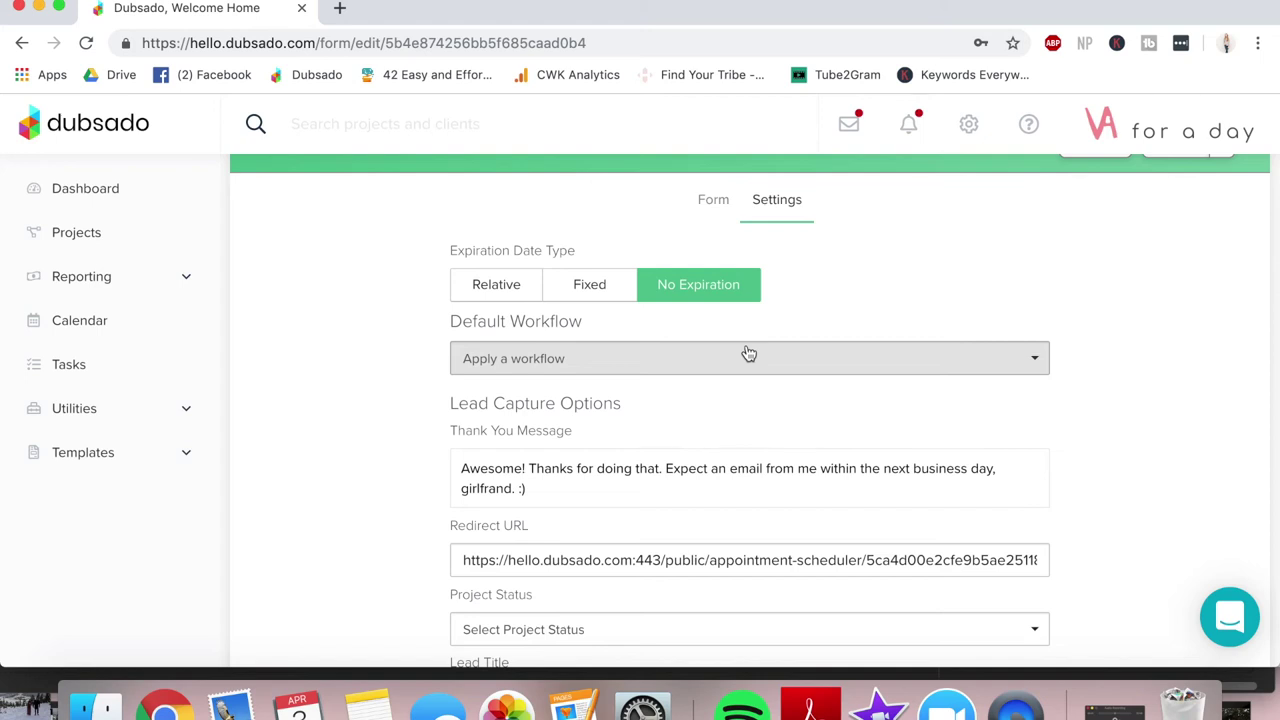
{"action": "scroll", "coordinate": [729, 409], "scroll_direction": "down", "scroll_amount": 14}
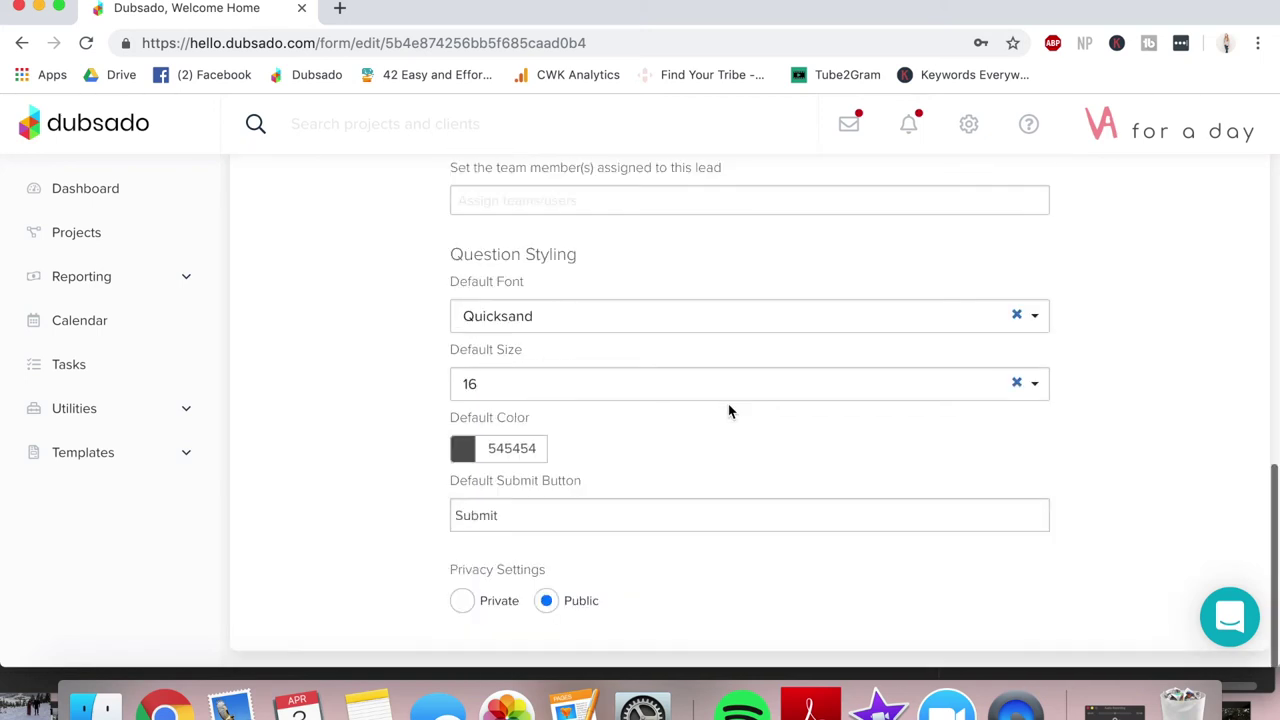
{"action": "scroll", "coordinate": [730, 412], "scroll_direction": "up", "scroll_amount": 15}
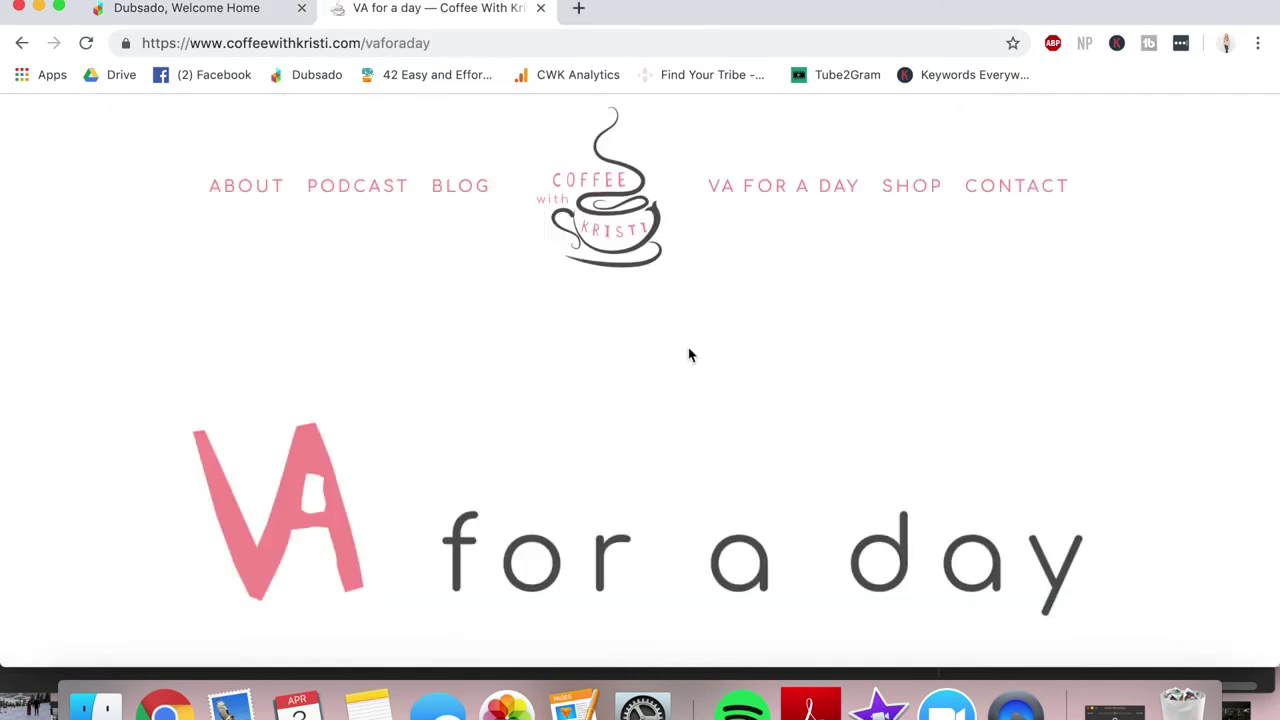
Look through the VA for a day web page to its three-step process and open its inquiry form.
{"action": "scroll", "coordinate": [688, 354], "scroll_direction": "down", "scroll_amount": 5}
{"action": "scroll", "coordinate": [688, 354], "scroll_direction": "down", "scroll_amount": 8}
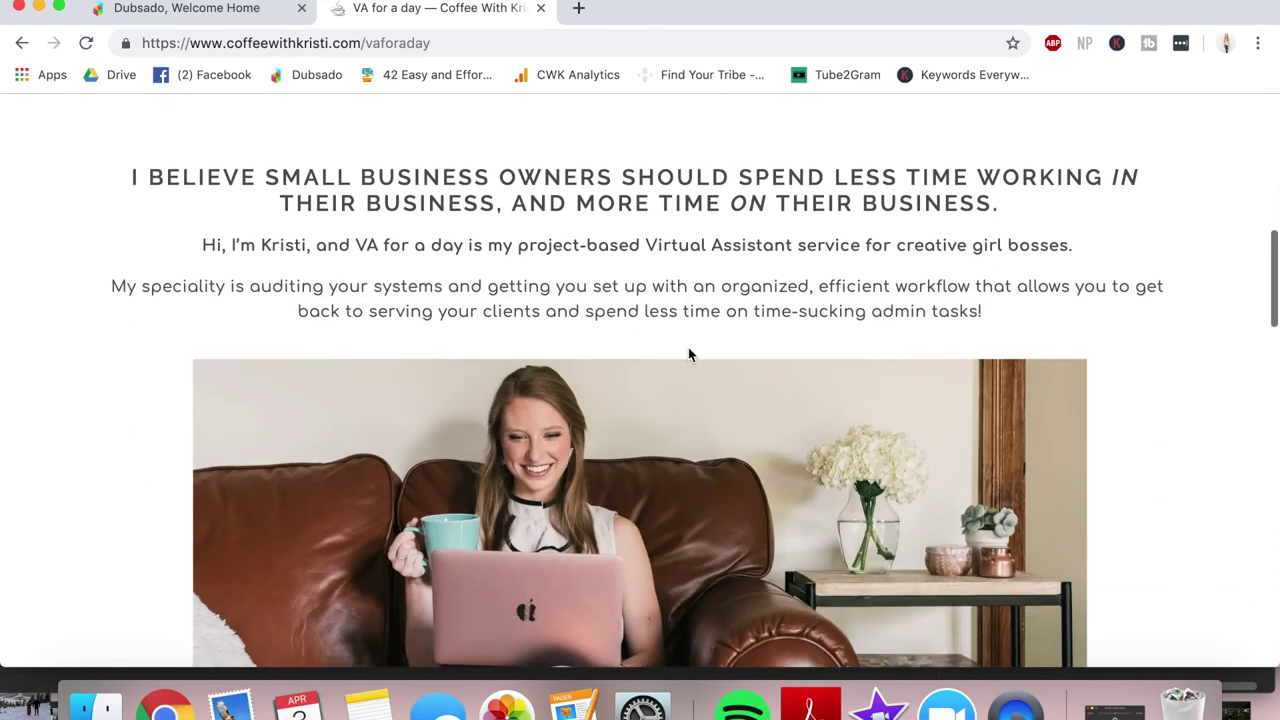
{"action": "scroll", "coordinate": [688, 347], "scroll_direction": "down", "scroll_amount": 5}
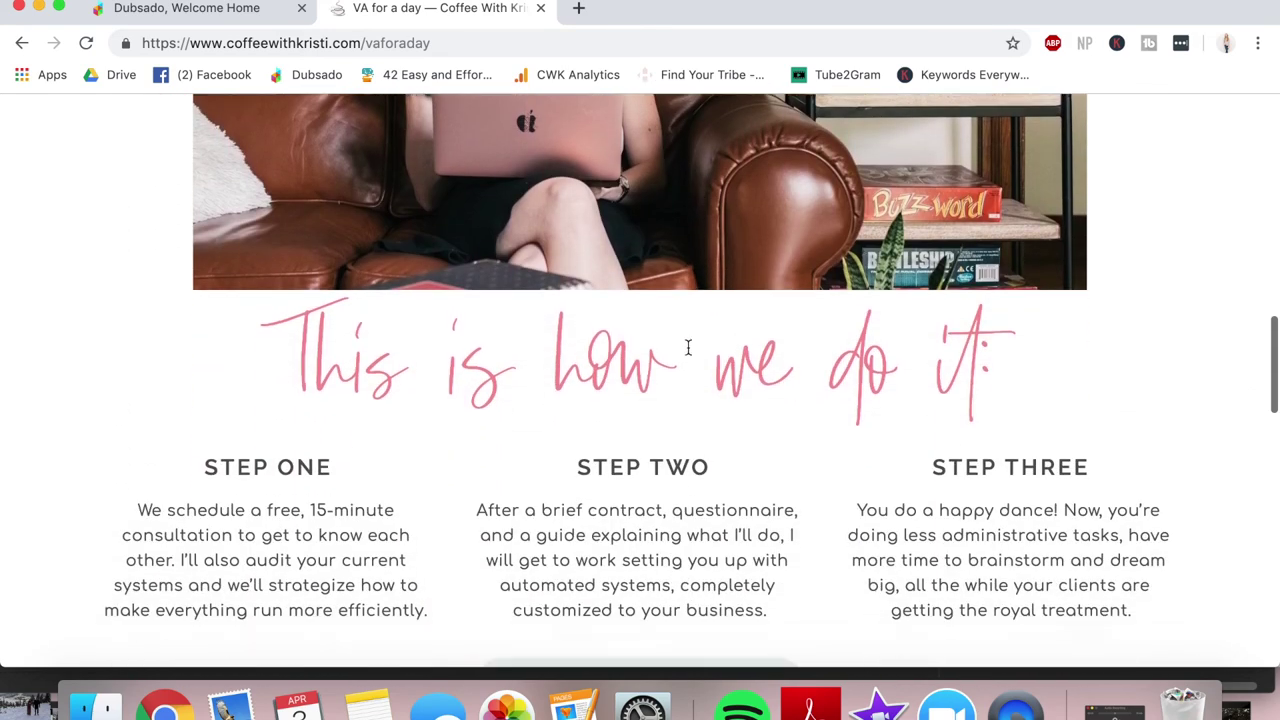
{"action": "scroll", "coordinate": [688, 348], "scroll_direction": "up", "scroll_amount": 1}
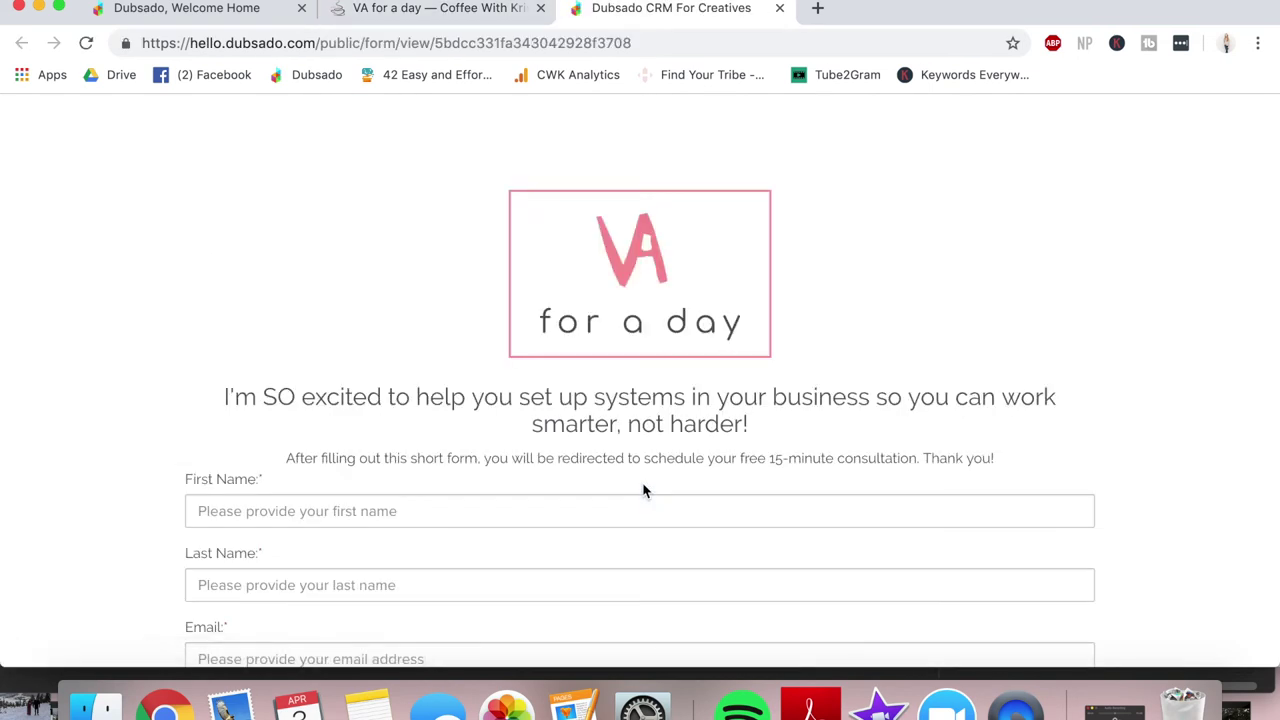
Fill in the inquiry form with test text: "asf" as first name, "asdf" as last name and "asdf" as email.
{"action": "scroll", "coordinate": [643, 491], "scroll_direction": "down", "scroll_amount": 3}
{"action": "scroll", "coordinate": [643, 491], "scroll_direction": "down", "scroll_amount": 5}
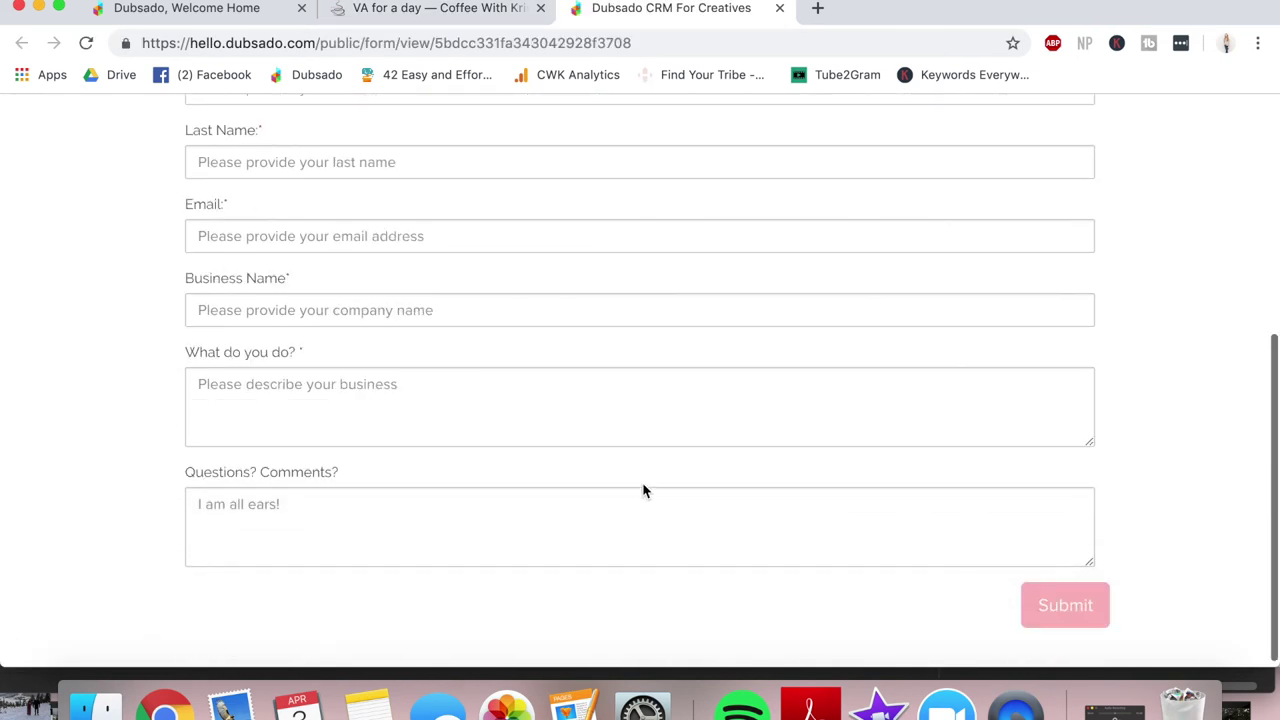
{"action": "scroll", "coordinate": [643, 491], "scroll_direction": "up", "scroll_amount": 3}
{"action": "left_click", "coordinate": [352, 305]}
{"action": "type", "text": "asf"}
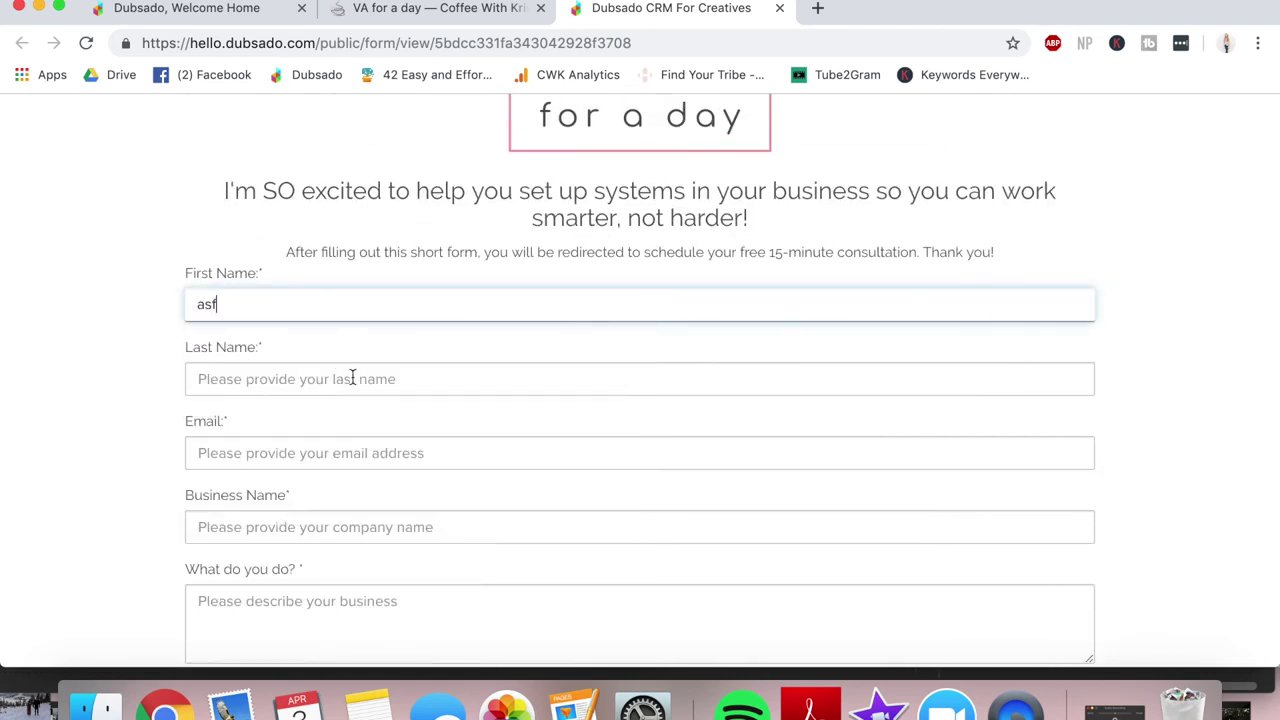
{"action": "left_click", "coordinate": [352, 378]}
{"action": "type", "text": "asdf"}
{"action": "left_click", "coordinate": [339, 455]}
{"action": "type", "text": "asdf"}
Enter "asdf" as the business name and the business description, and submit the inquiry form.
{"action": "scroll", "coordinate": [323, 400], "scroll_direction": "down", "scroll_amount": 3}
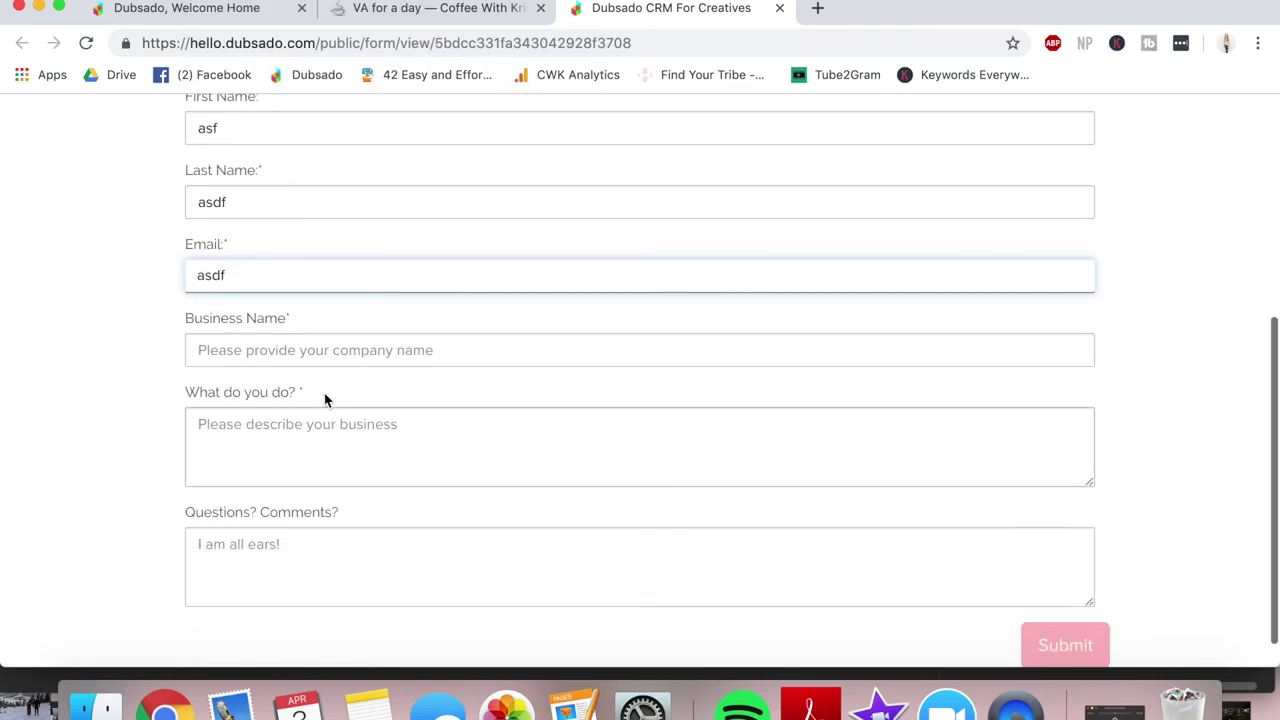
{"action": "left_click", "coordinate": [323, 355]}
{"action": "type", "text": "asdf"}
{"action": "left_click", "coordinate": [303, 426]}
{"action": "type", "text": "asdf"}
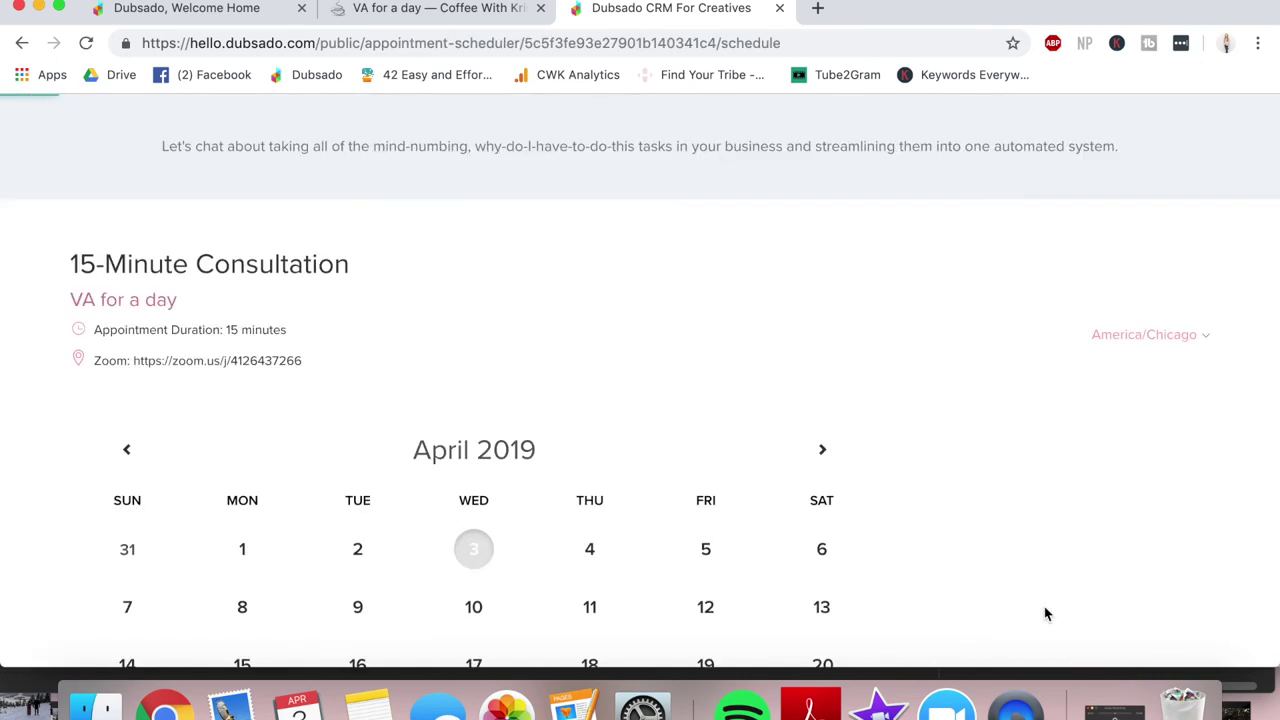
Choose the 3:00 PM slot on Tuesday, April 9, 2019 for the 15-Minute Consultation and continue to the contact details.
{"action": "scroll", "coordinate": [951, 526], "scroll_direction": "down", "scroll_amount": 2}
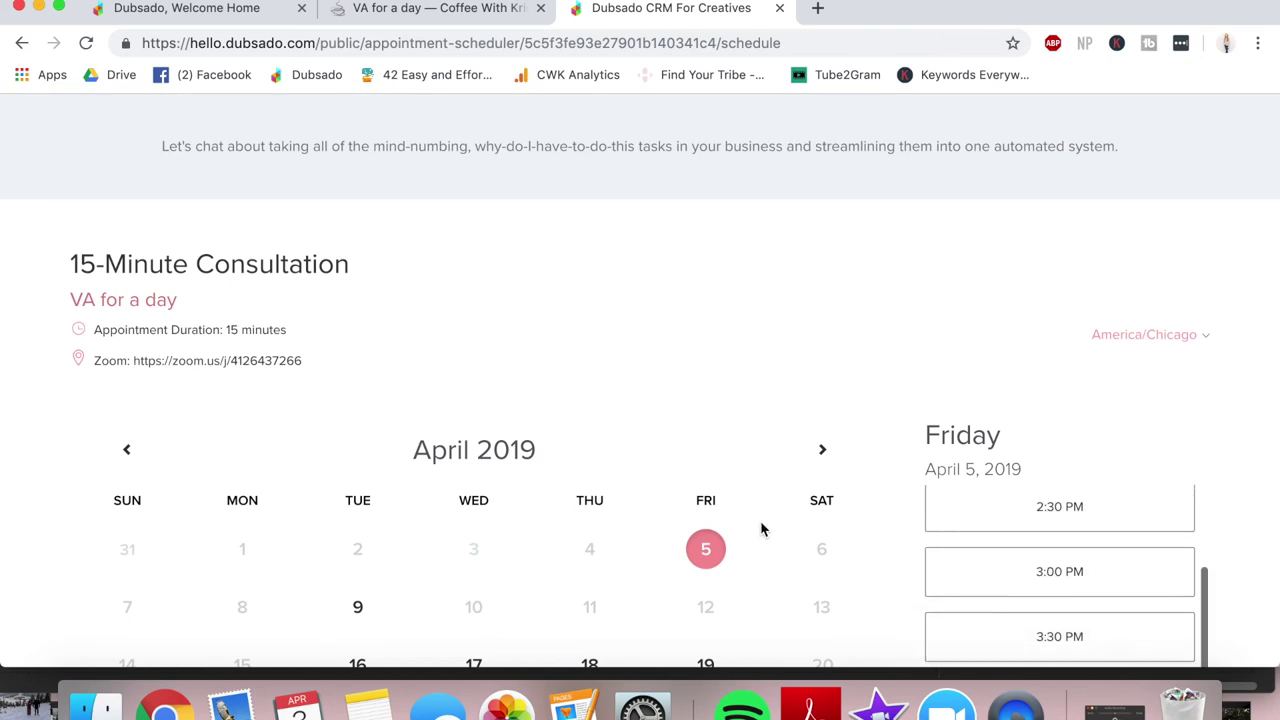
{"action": "scroll", "coordinate": [760, 529], "scroll_direction": "down", "scroll_amount": 3}
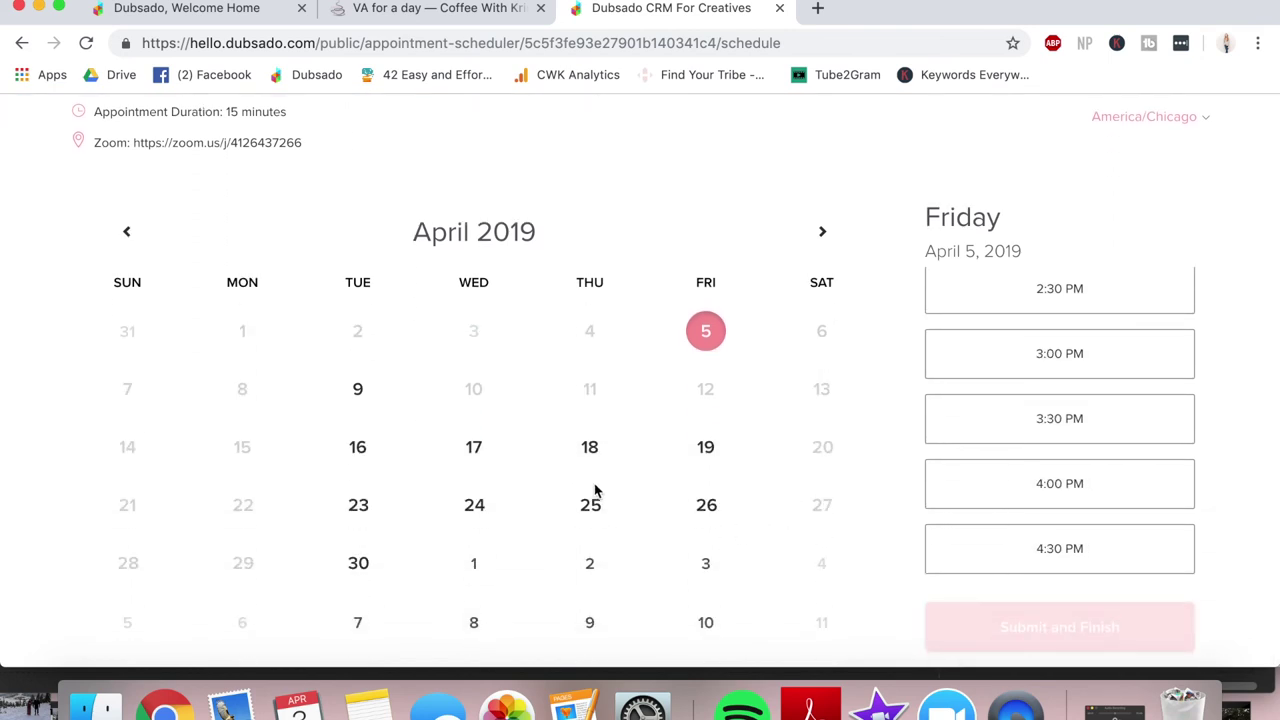
{"action": "left_click", "coordinate": [360, 389]}
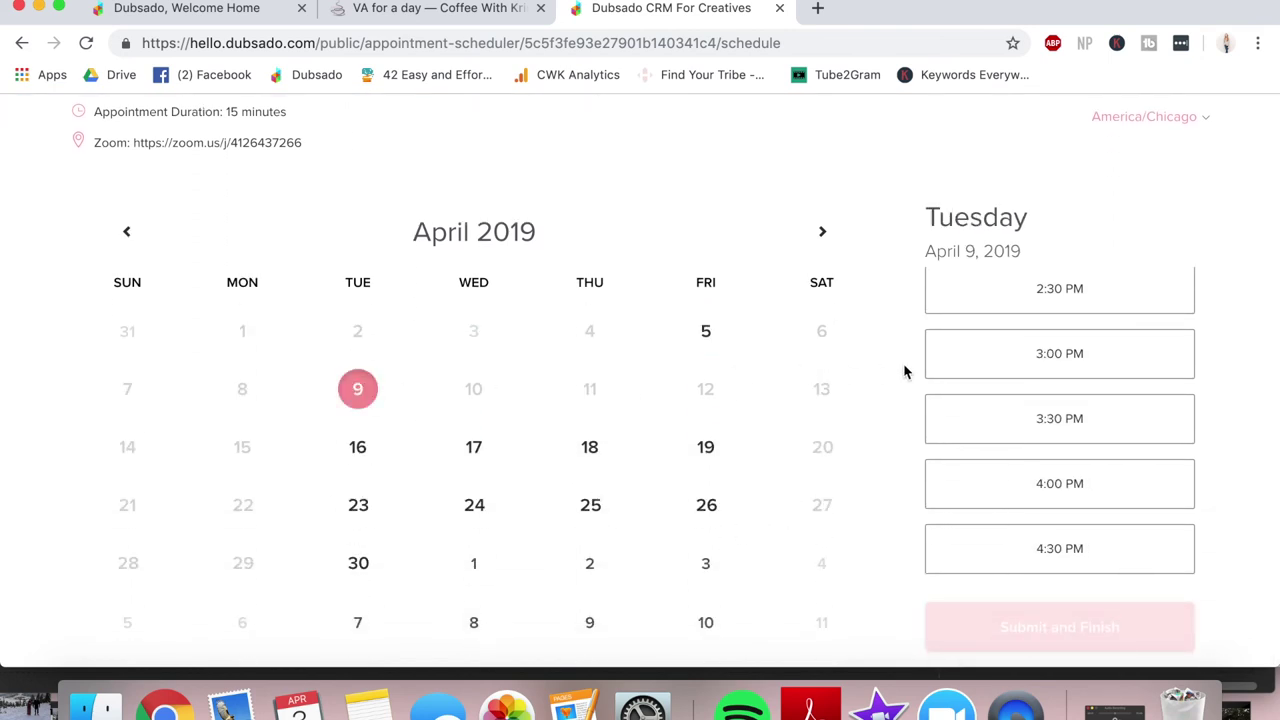
{"action": "left_click", "coordinate": [1015, 349]}
{"action": "left_click", "coordinate": [1013, 619]}
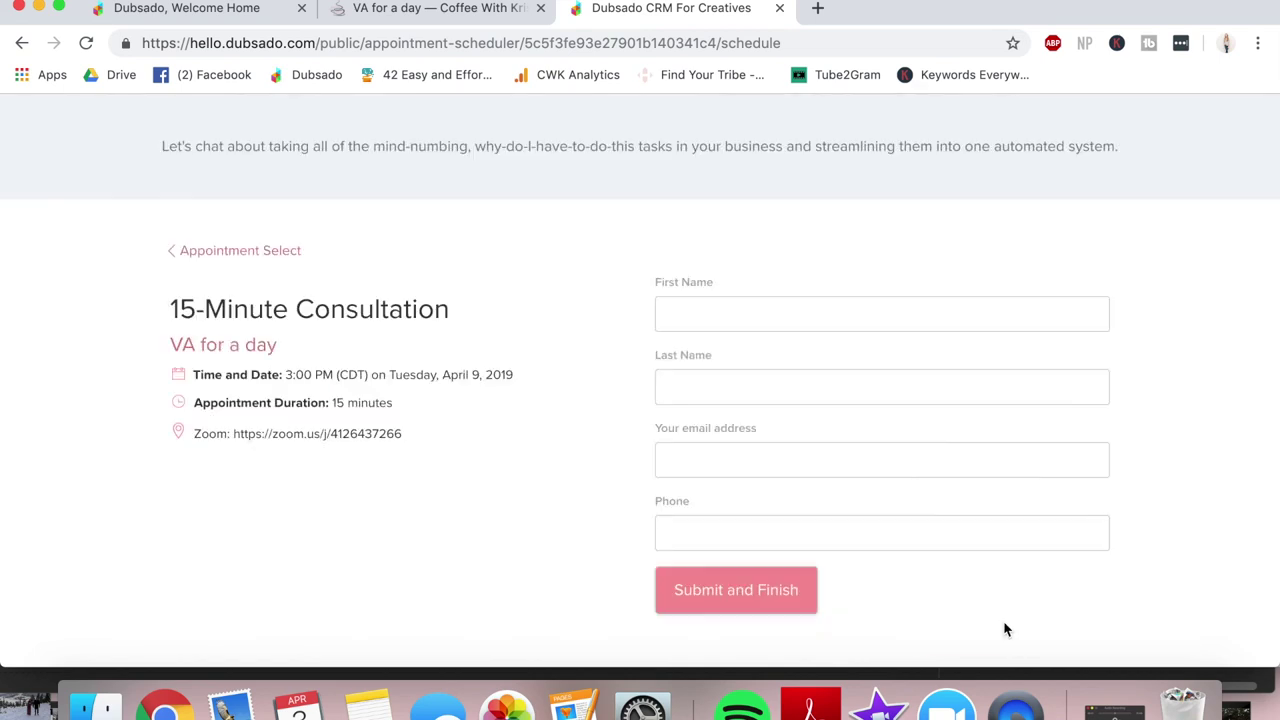
Fill in the booking details with "sdf" for both names, "sd" as email and "asd" as phone, and submit the booking.
{"action": "type", "text": "sdf"}
{"action": "left_click", "coordinate": [771, 391]}
{"action": "type", "text": "sdf"}
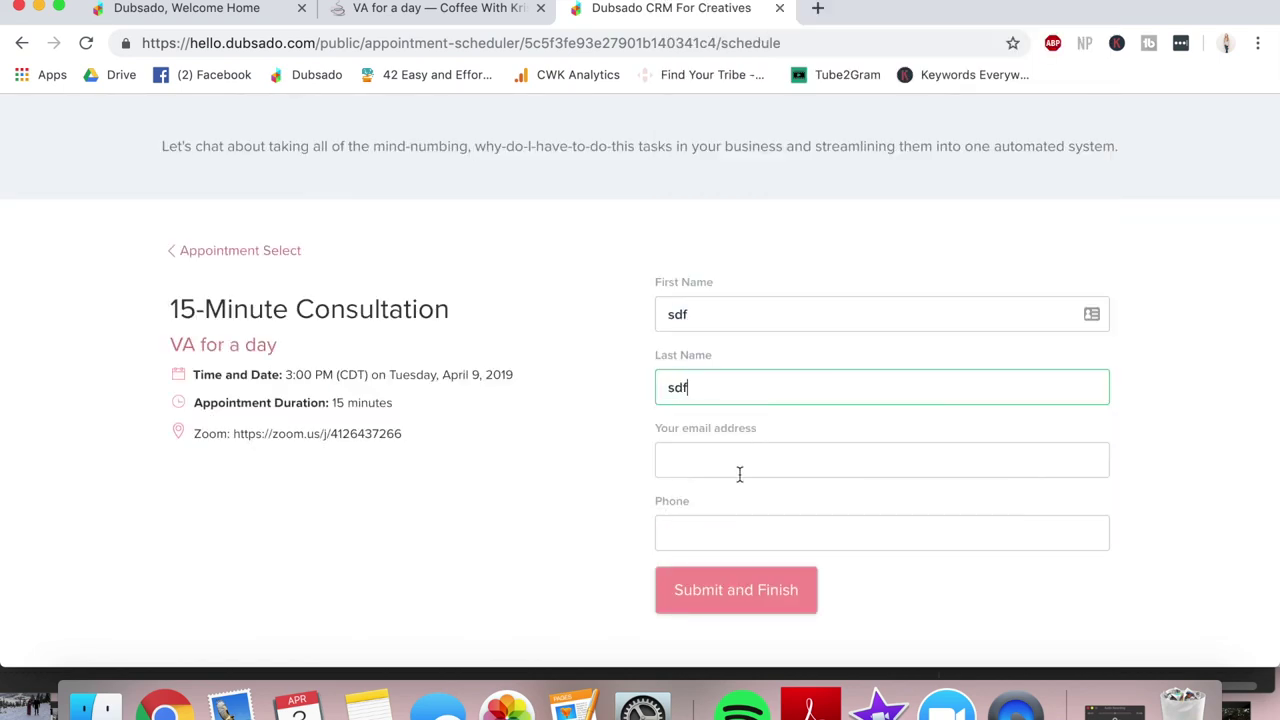
{"action": "left_click", "coordinate": [728, 472]}
{"action": "type", "text": "sd"}
{"action": "key", "text": "Tab"}
{"action": "type", "text": "a"}
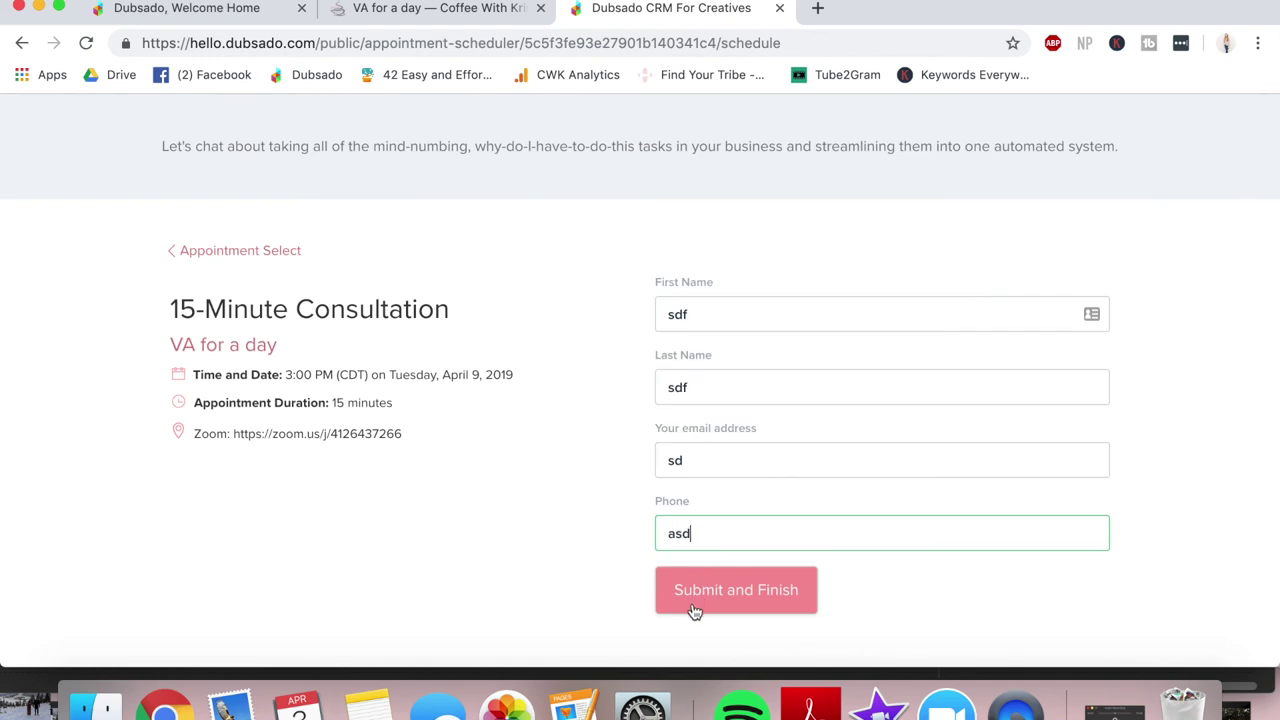
{"action": "type", "text": "sd"}
{"action": "left_click", "coordinate": [695, 605]}
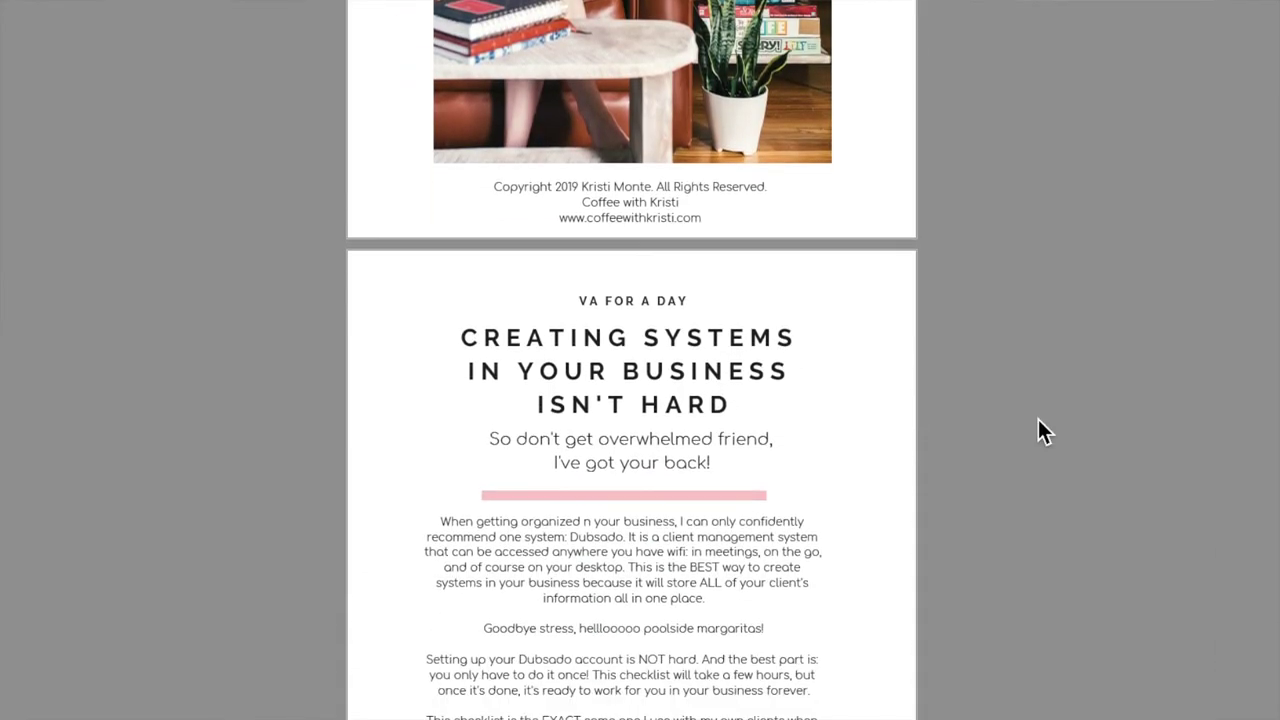
Look through the VA for a day PDF guide down to the to-do list of the Dubsado Set-Up Checklist.
{"action": "scroll", "coordinate": [1038, 420], "scroll_direction": "down", "scroll_amount": 9}
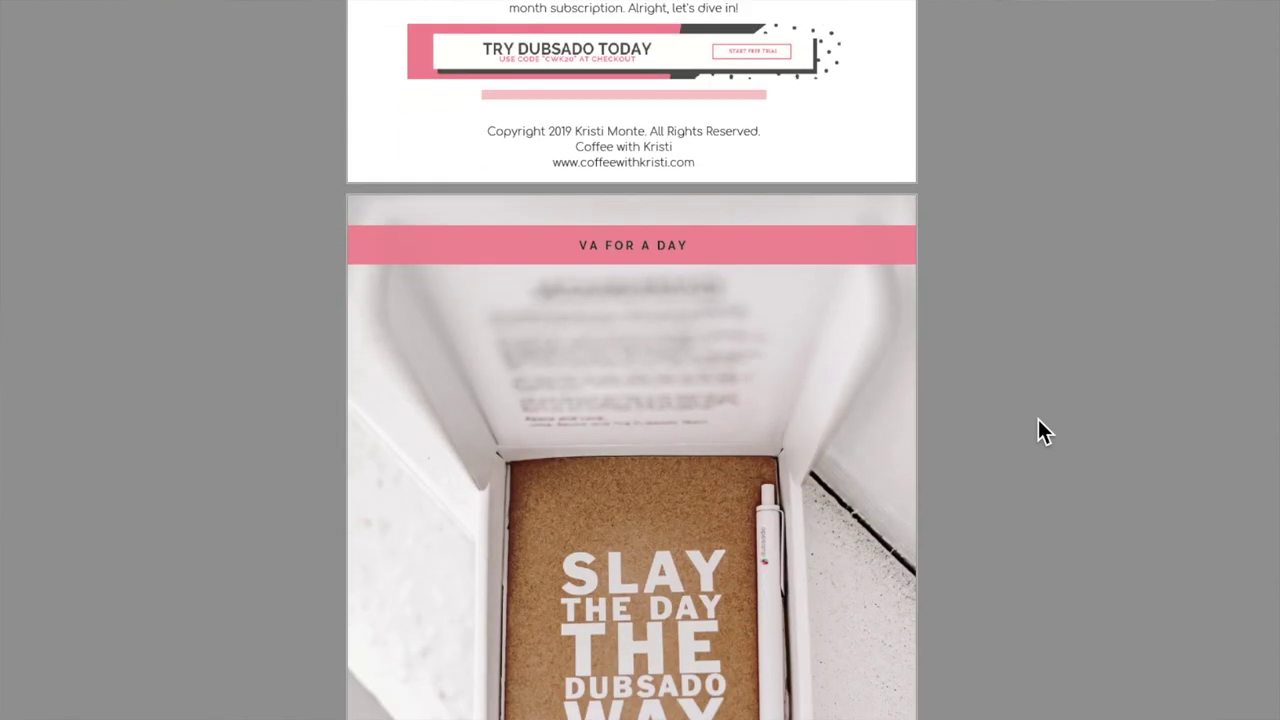
{"action": "scroll", "coordinate": [1038, 419], "scroll_direction": "down", "scroll_amount": 8}
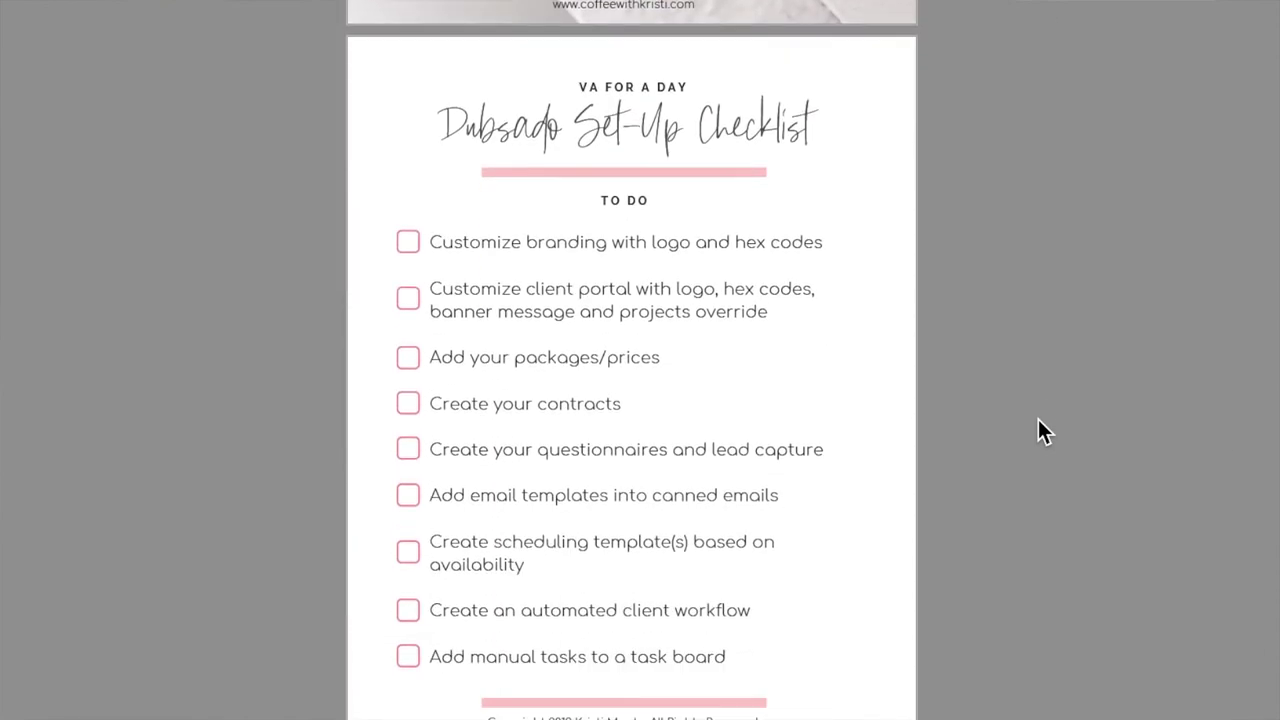